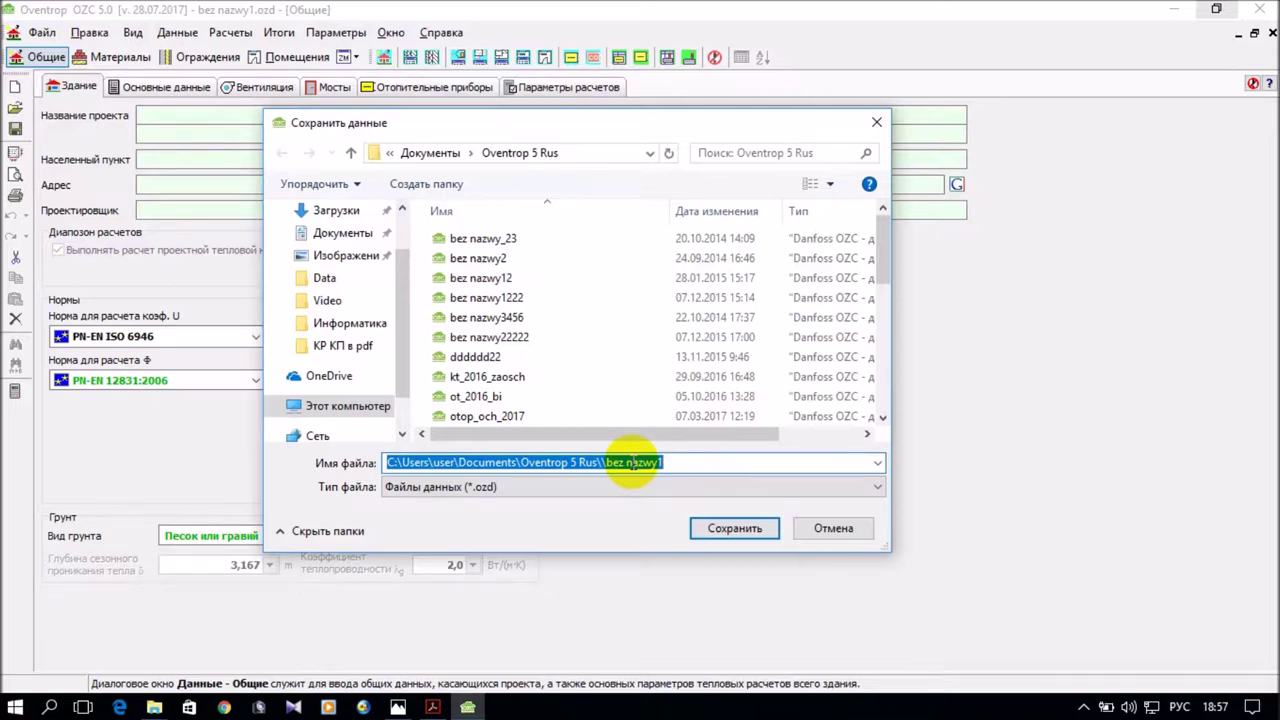
Enter primer_2017 as the file name and save the project as an .ozd file.
text(зк)
key(BackSpace)
key(BackSpace)
key(alt+shift)
text(pr)
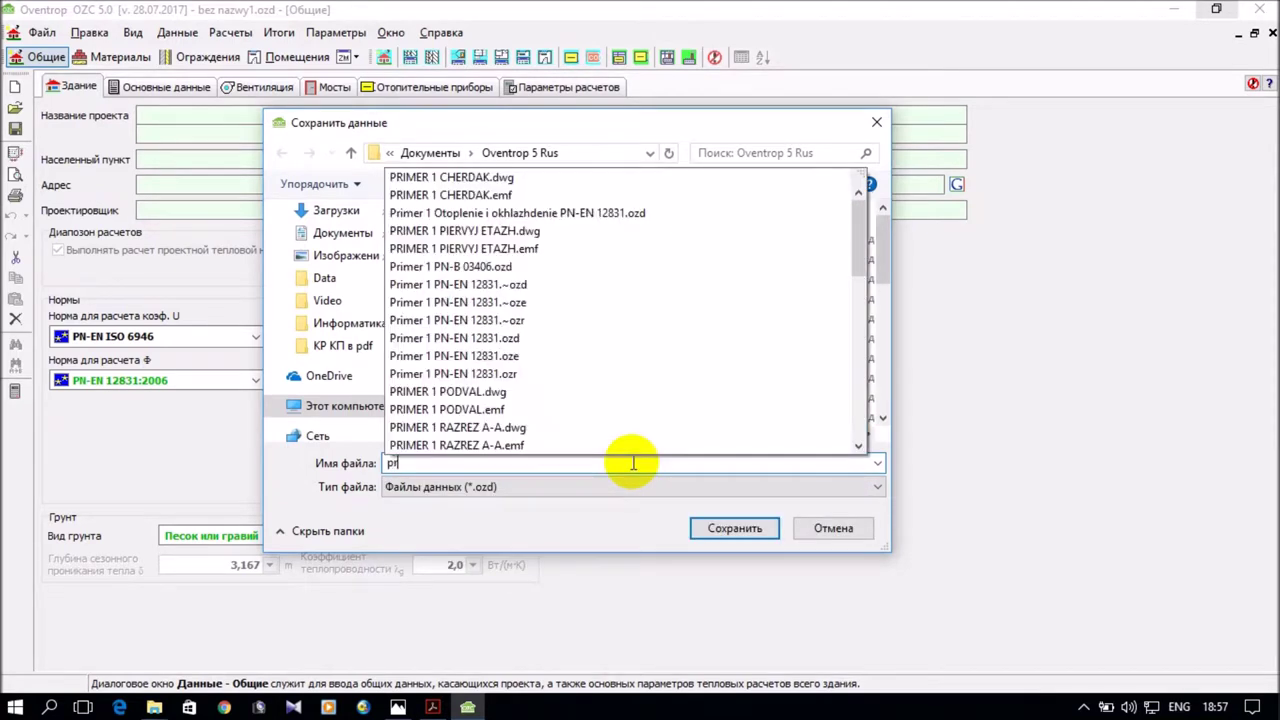
text(imer_)
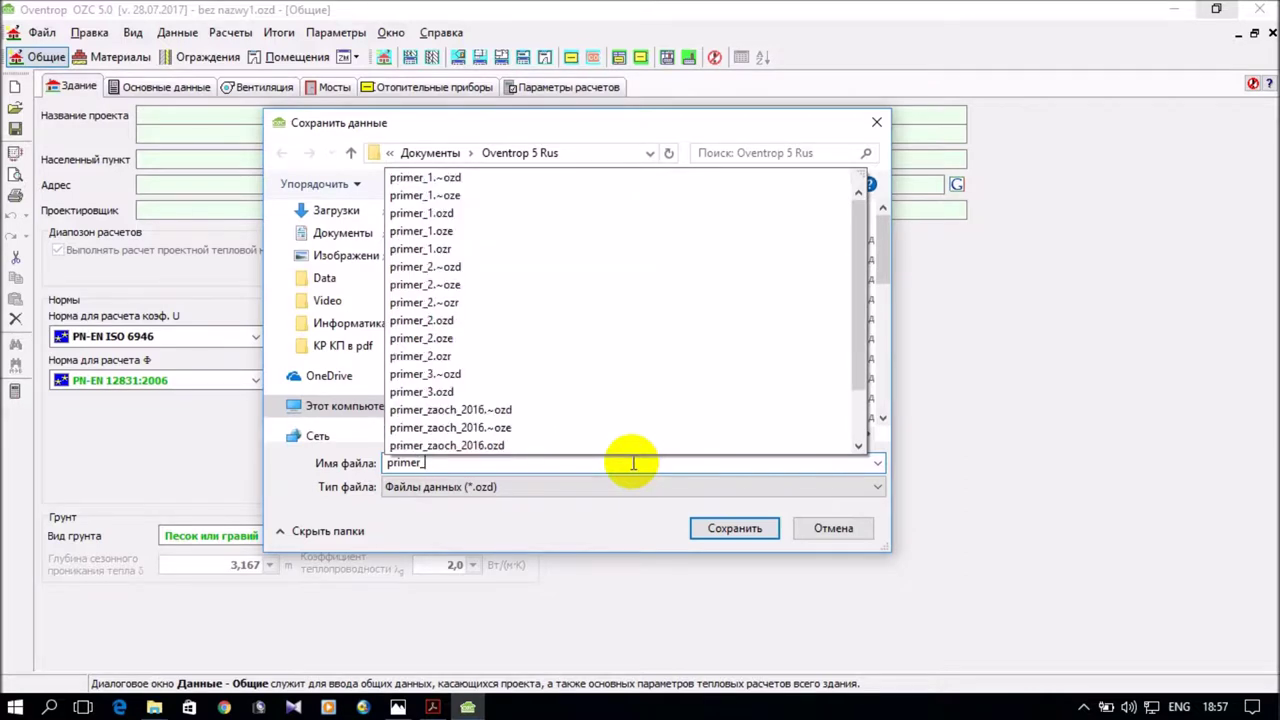
text(2017)
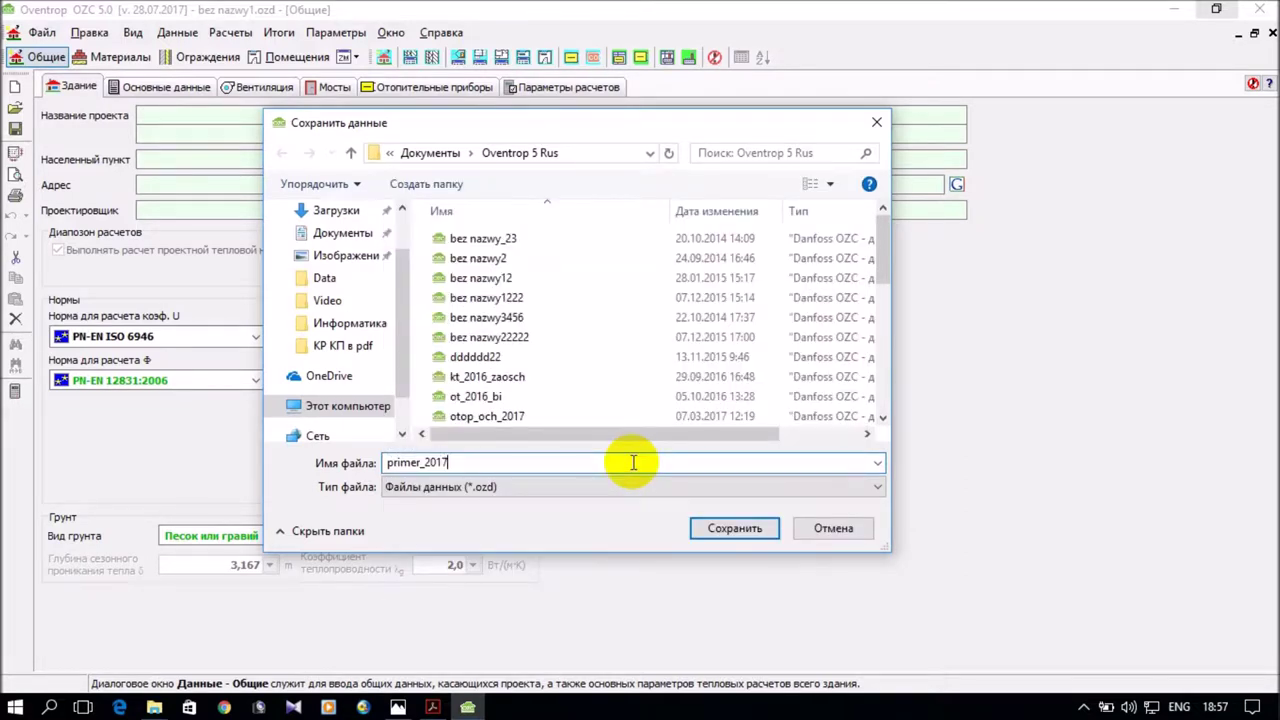
click(735, 530)
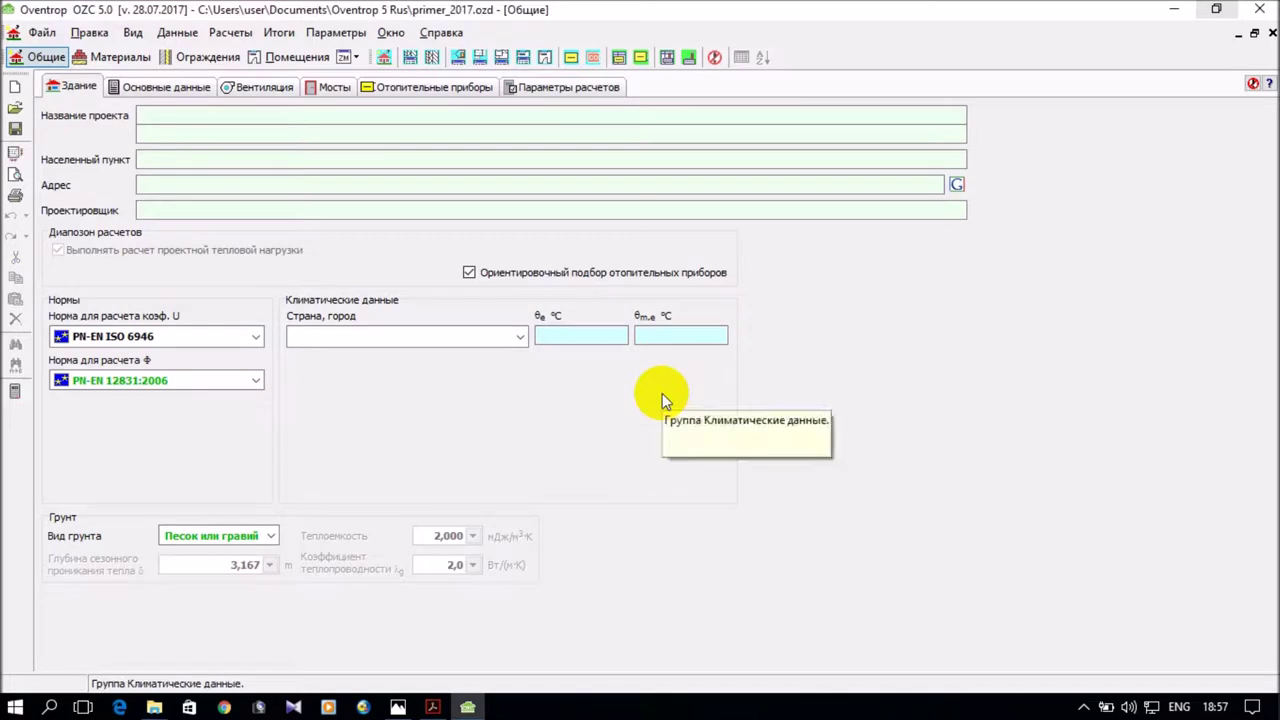
click(178, 33)
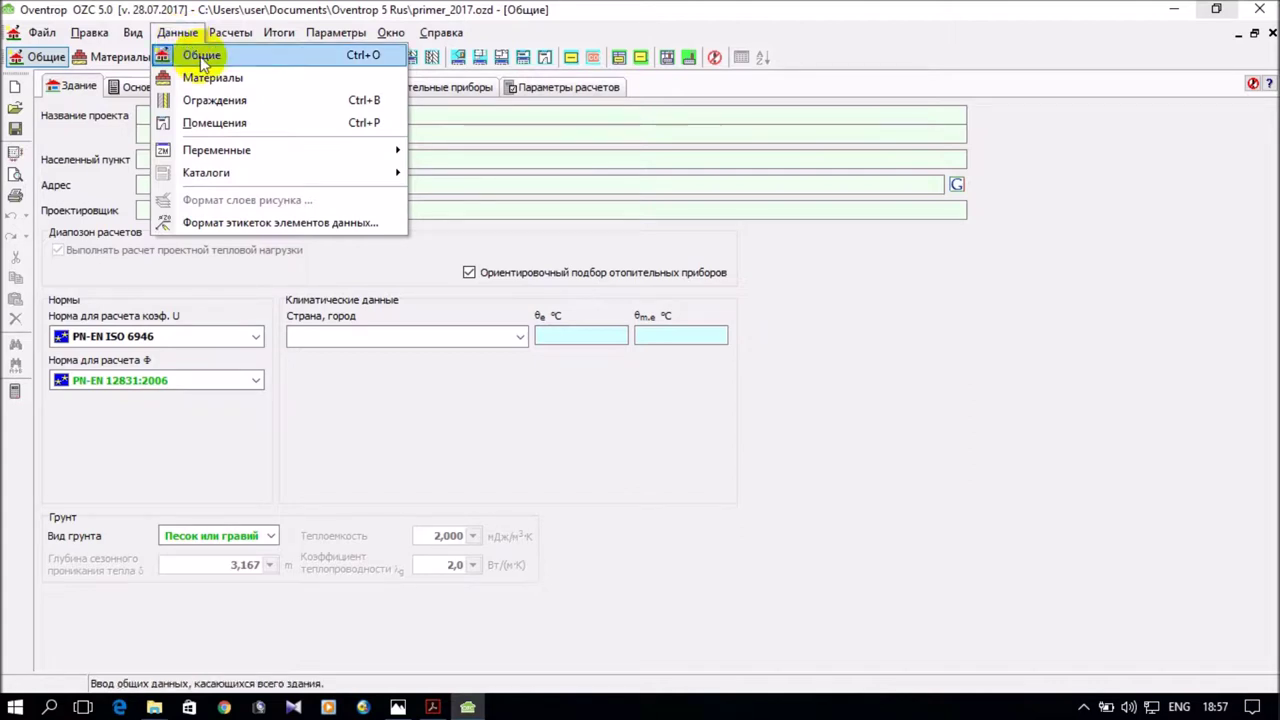
click(605, 16)
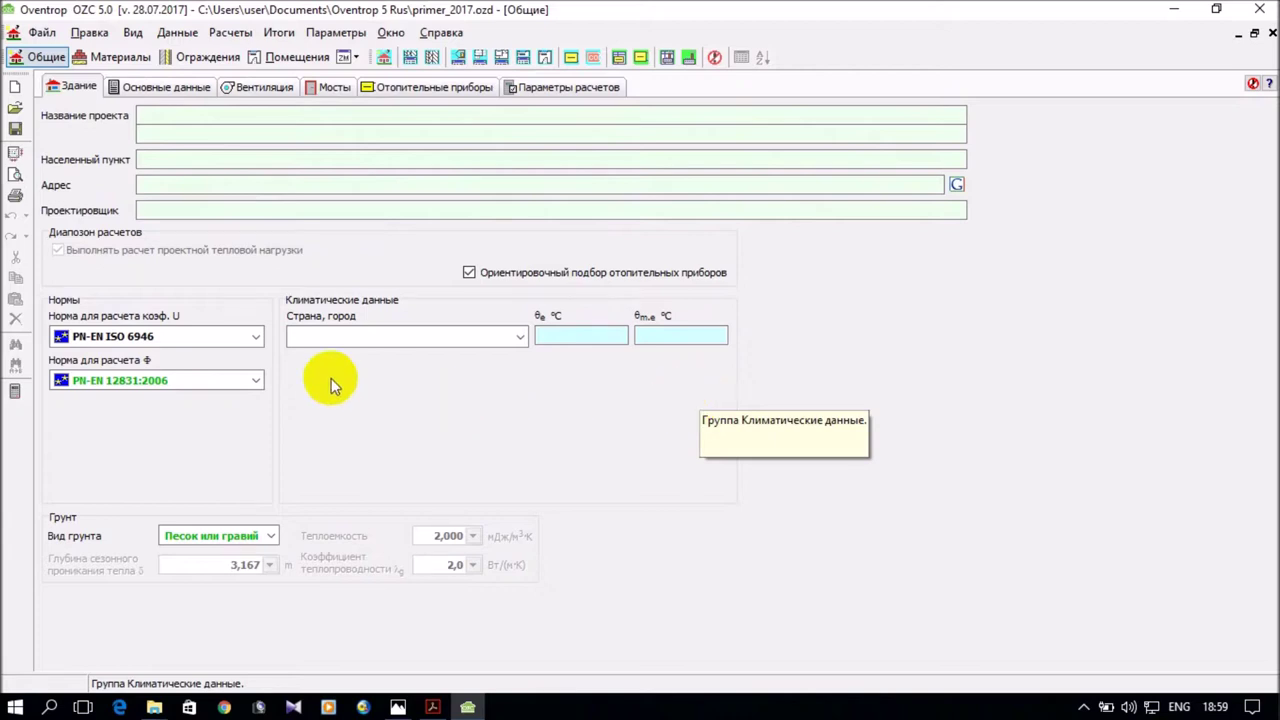
click(257, 338)
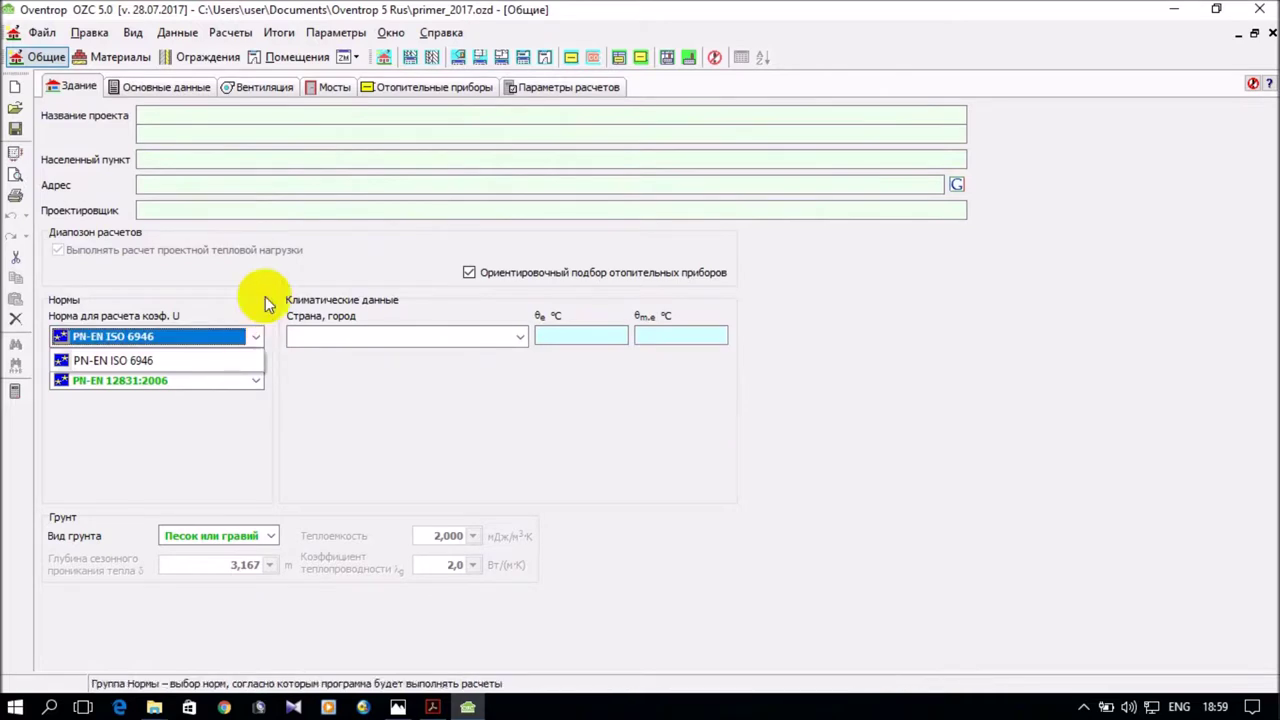
click(265, 303)
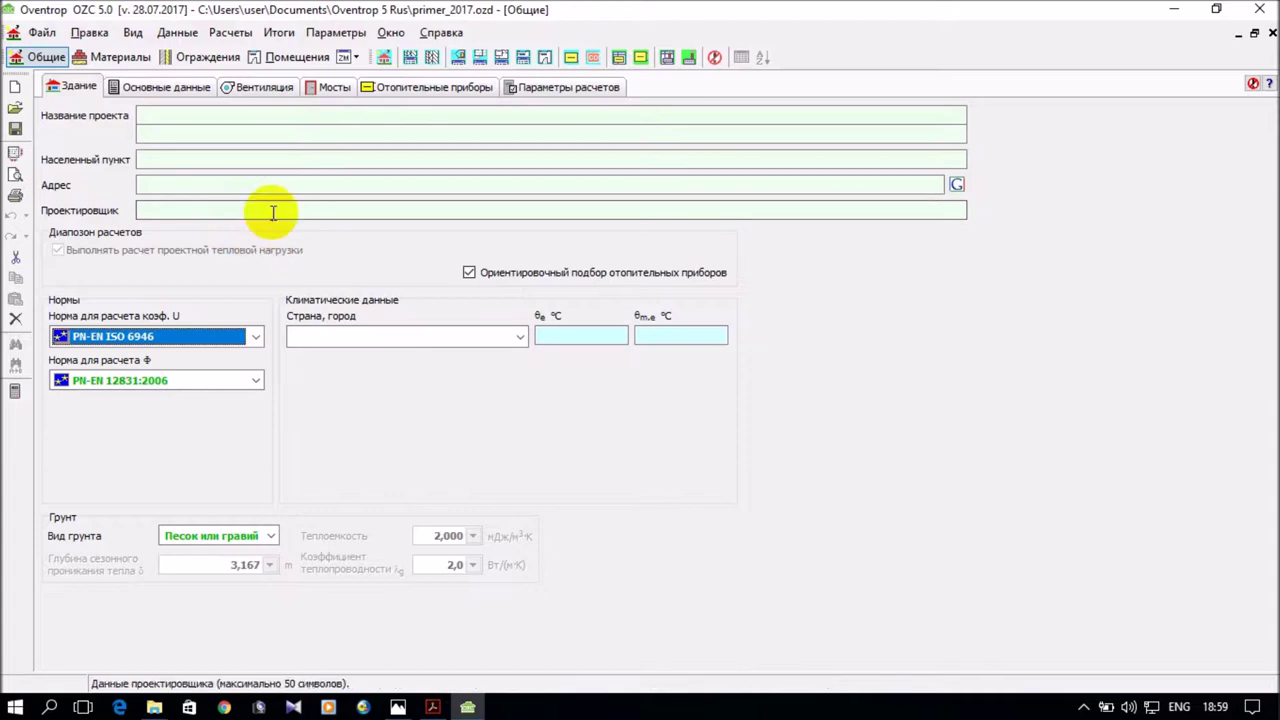
Enter the project name 'Отопление здания' and the locality г. Ижевск.
click(206, 118)
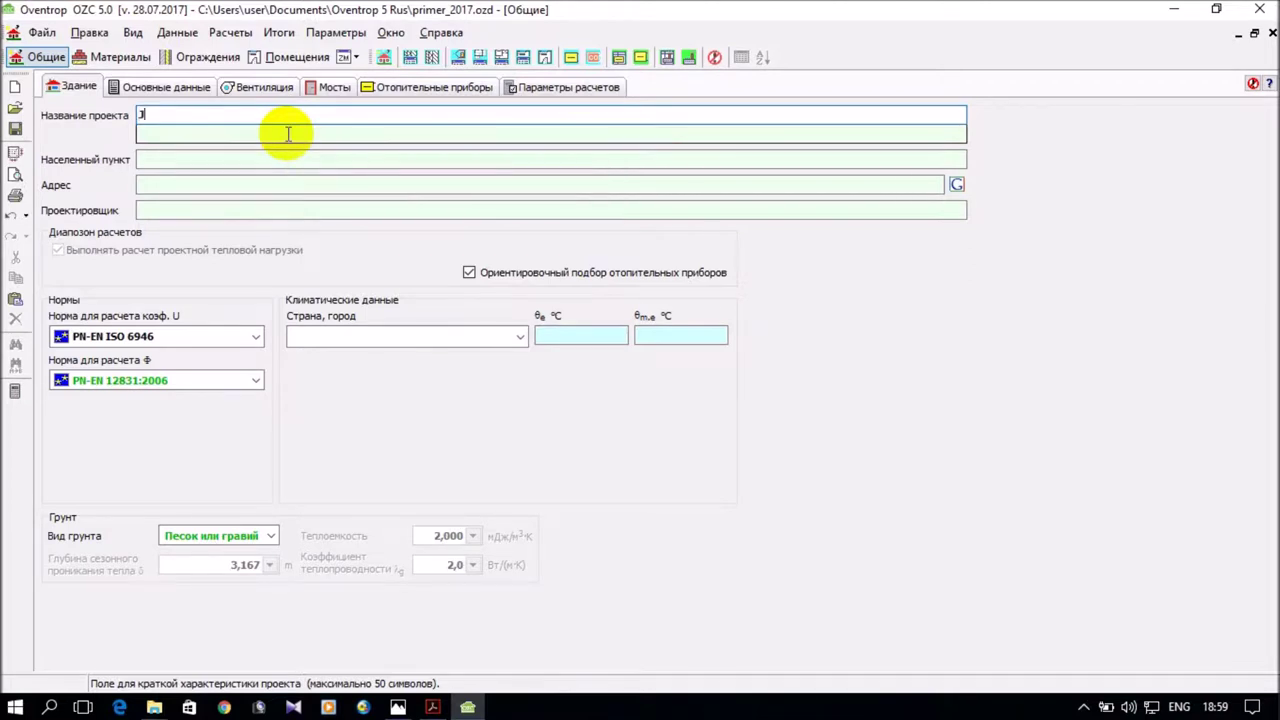
key(alt+shift)
text(Отопление здания)
click(198, 160)
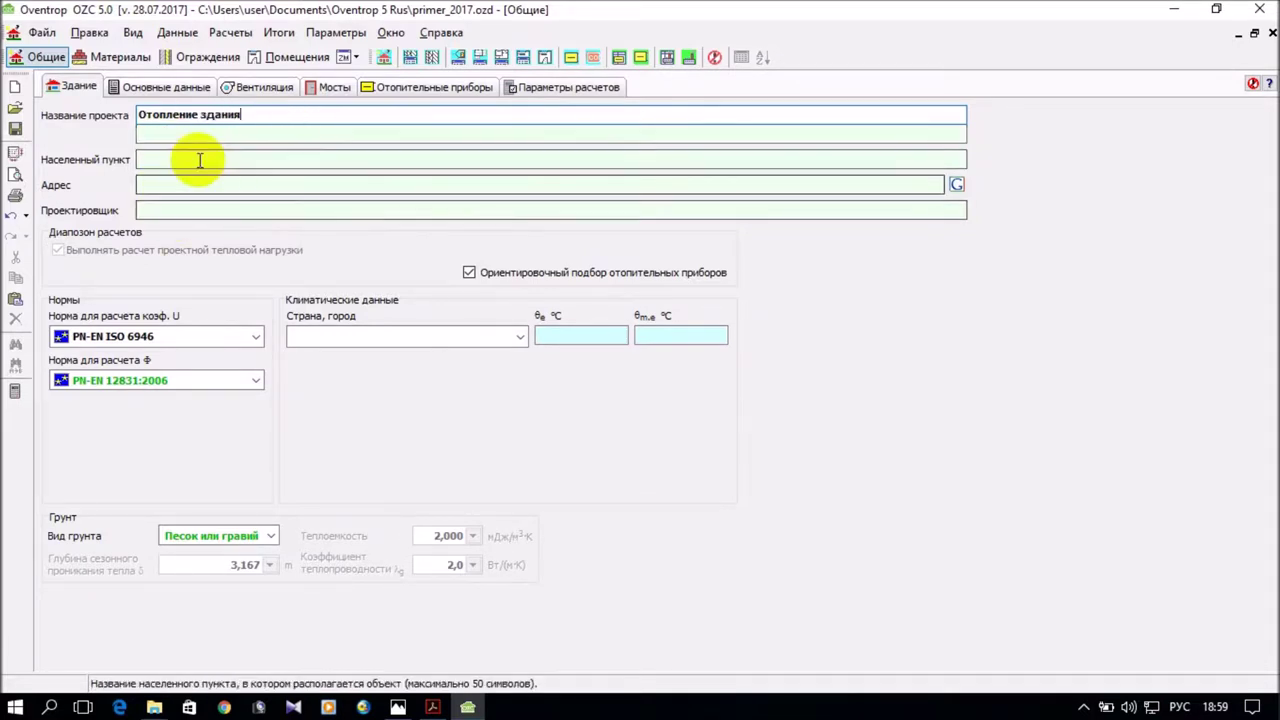
text(г.)
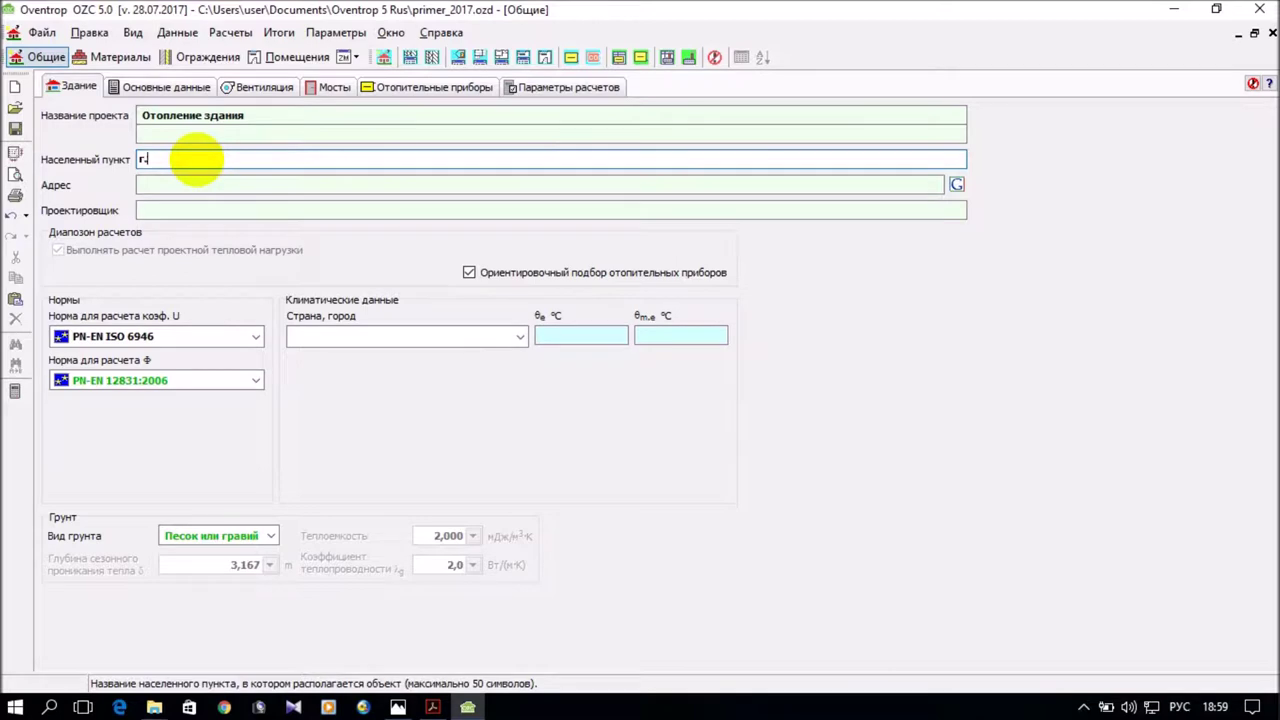
text( Ижевск)
Fill in the object's street address and the designer's name.
click(168, 182)
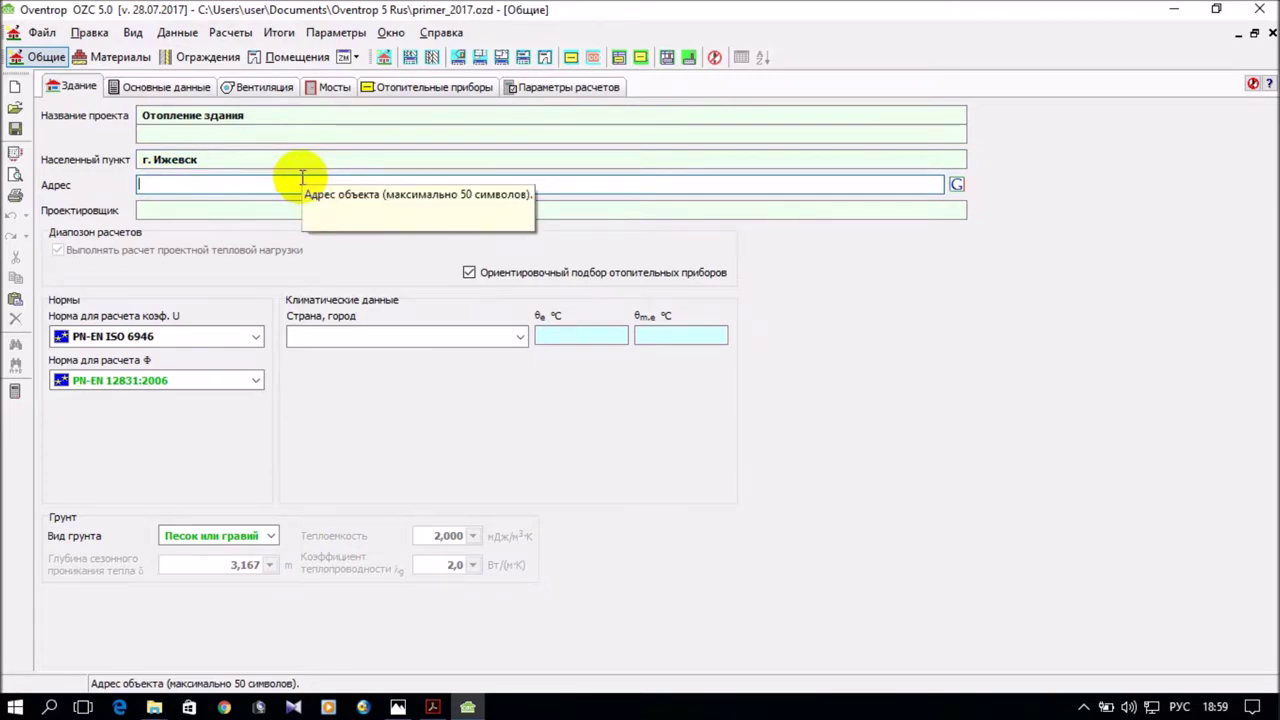
text(Горького)
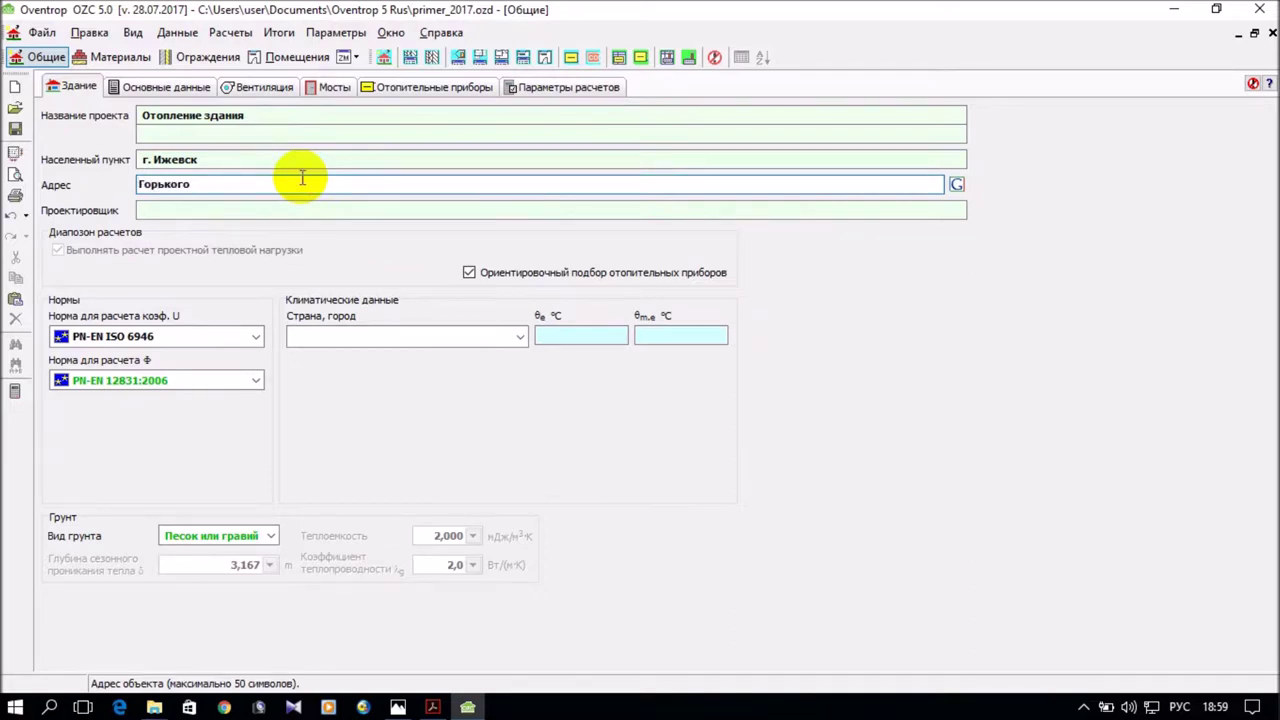
key(Left)
key(Left)
key(Left)
key(Home)
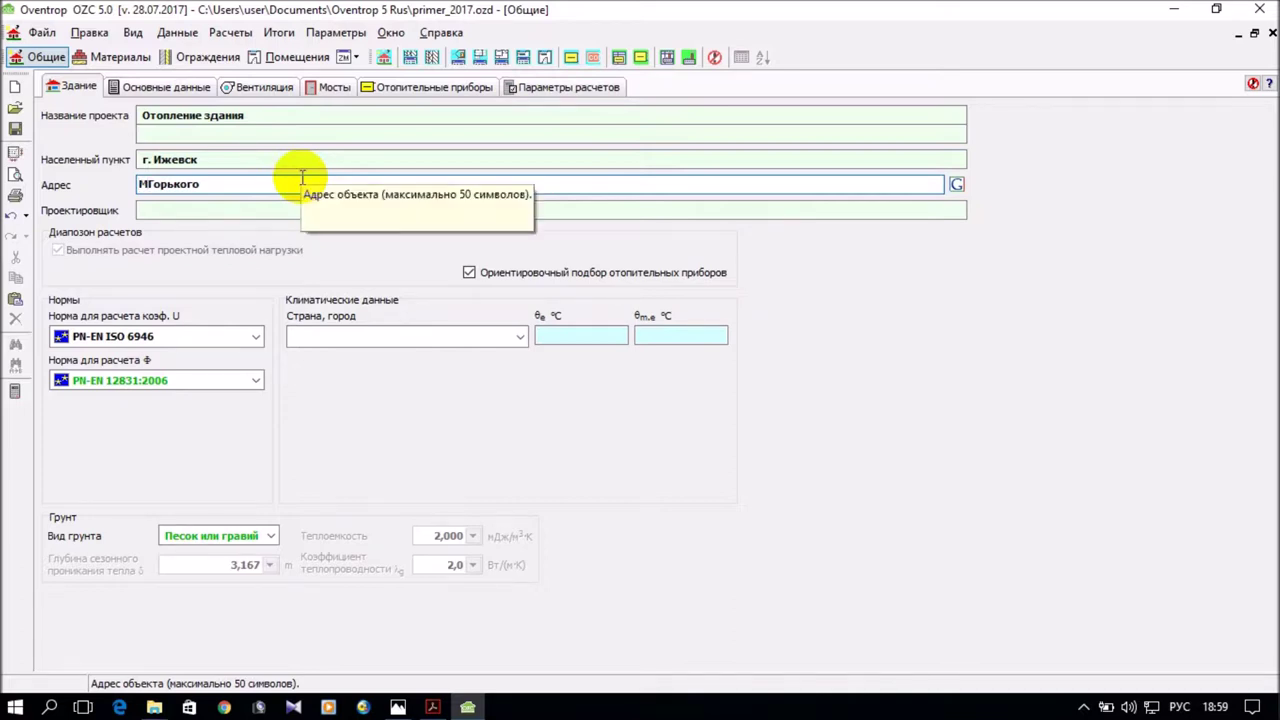
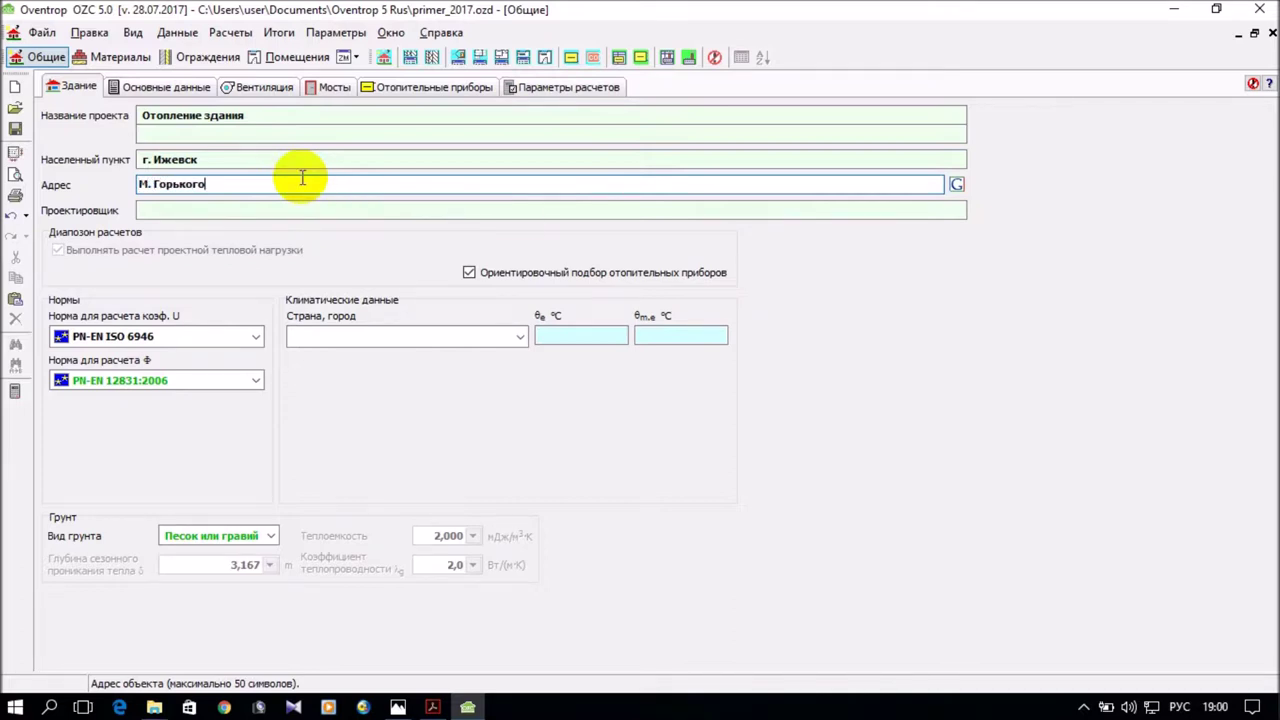
click(194, 211)
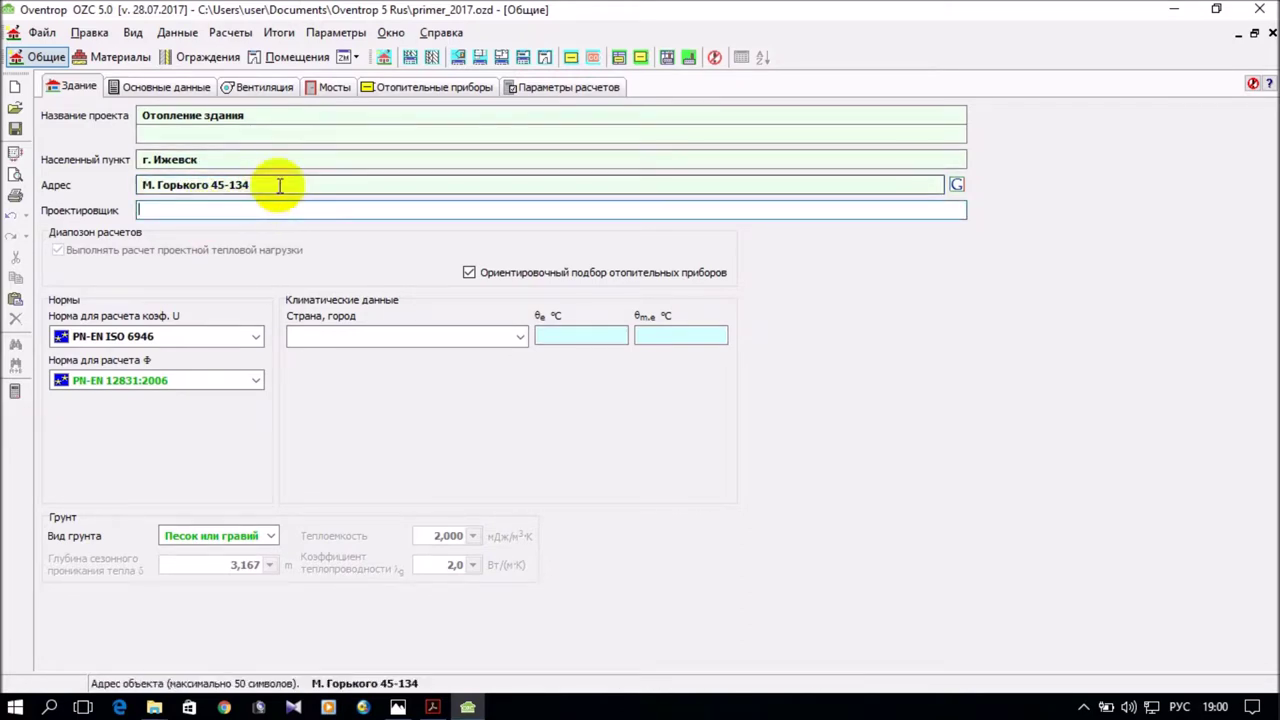
text(Иван)
text(ов)
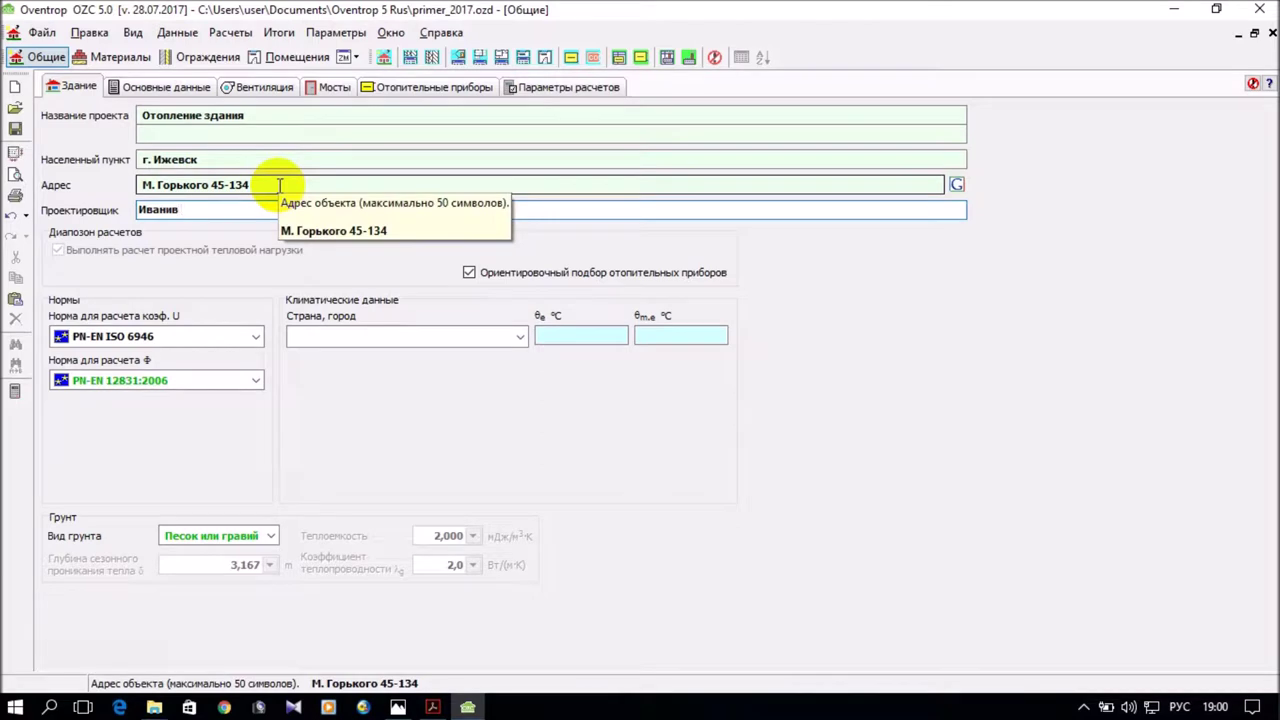
text( И.)
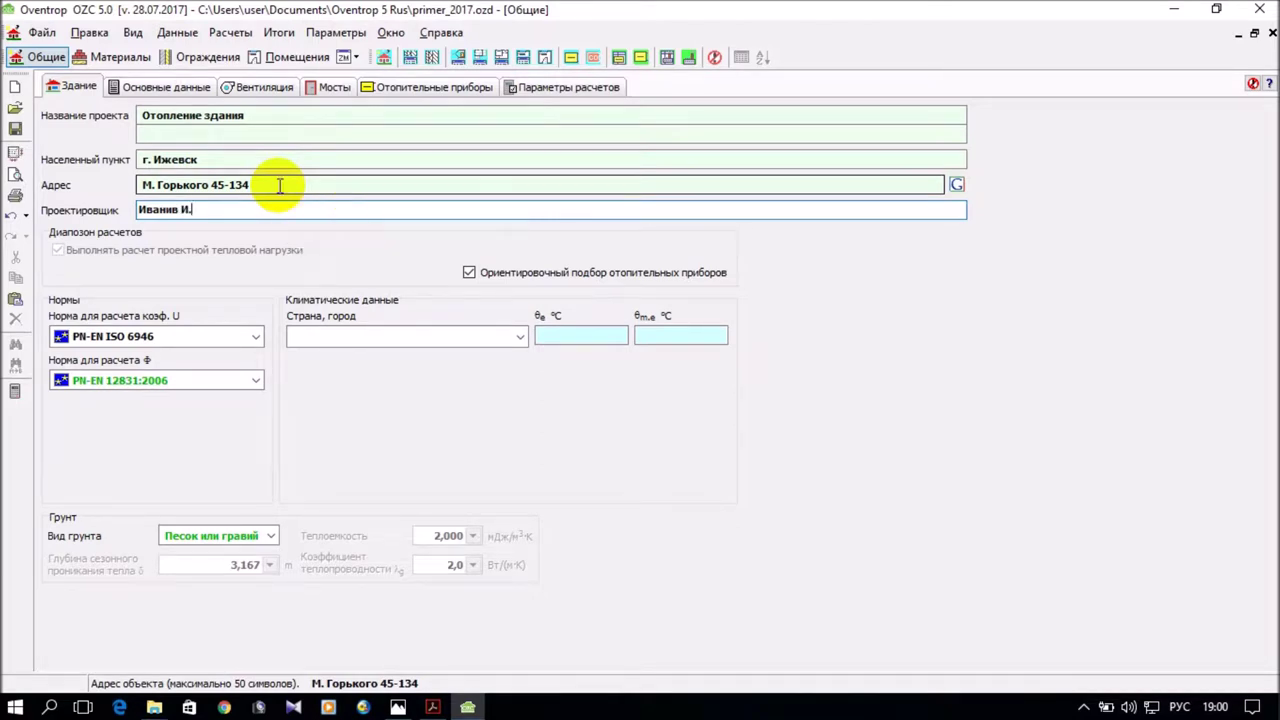
text(И.)
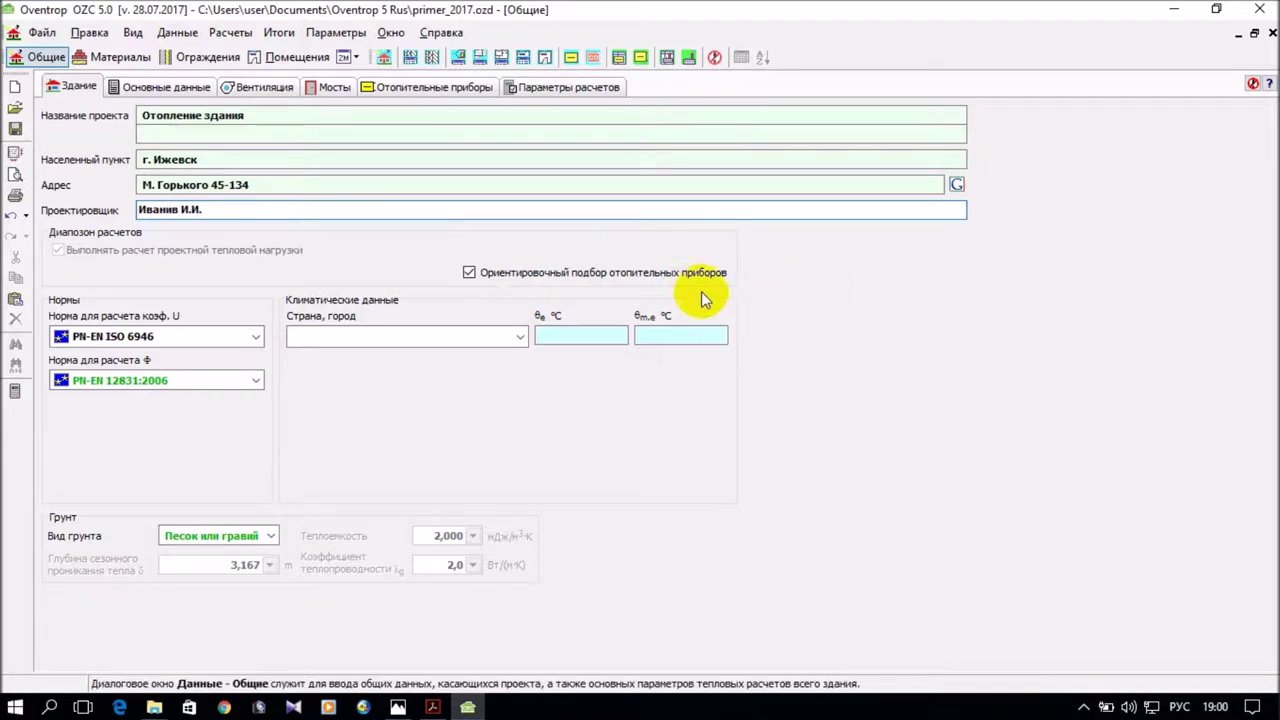
Turn off approximate radiator sizing and pick Ижевск, Удмуртская Республика, as the climate location.
click(469, 272)
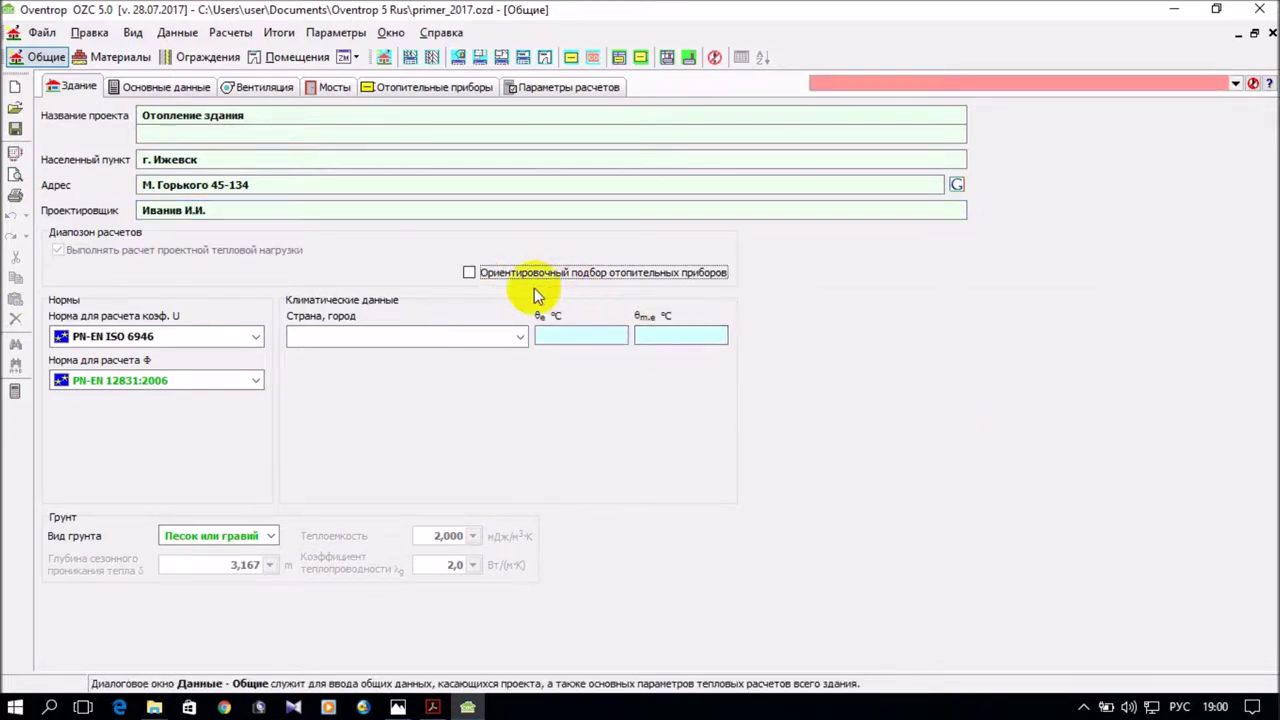
click(520, 338)
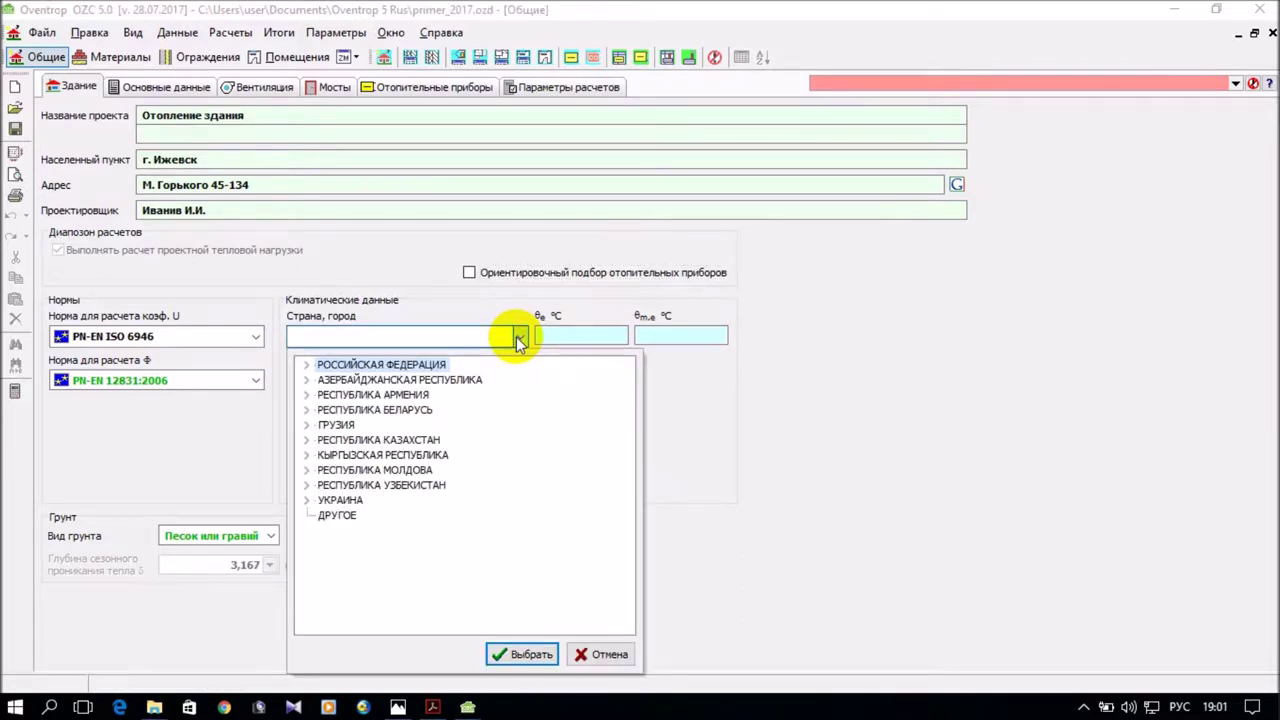
click(307, 366)
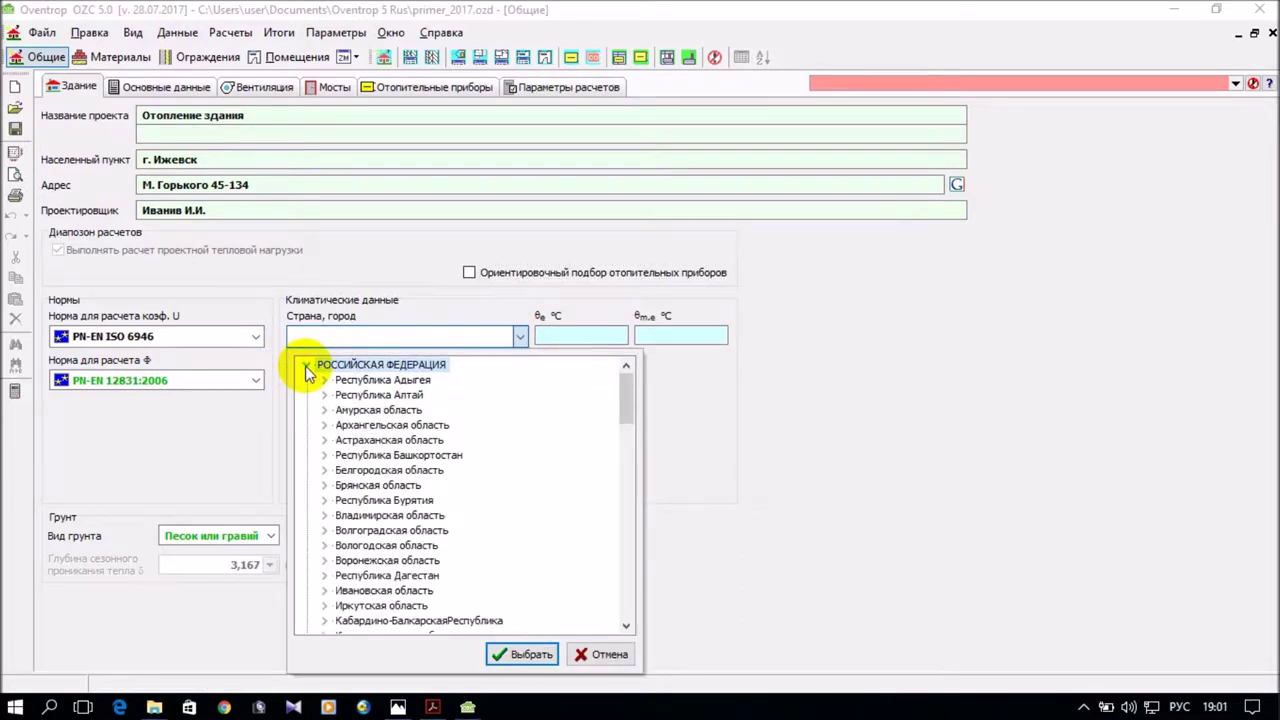
scroll(531, 455, down, 1)
scroll(531, 449, down, 1)
scroll(531, 445, down, 8)
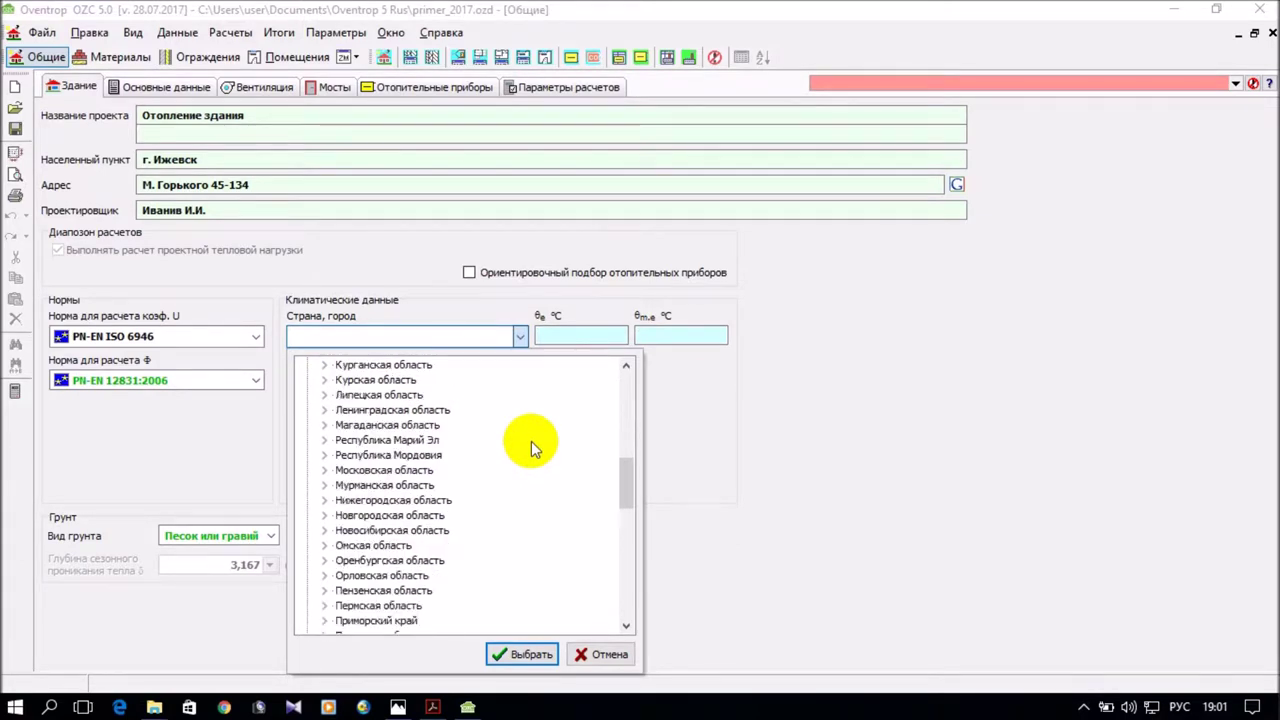
scroll(530, 437, down, 4)
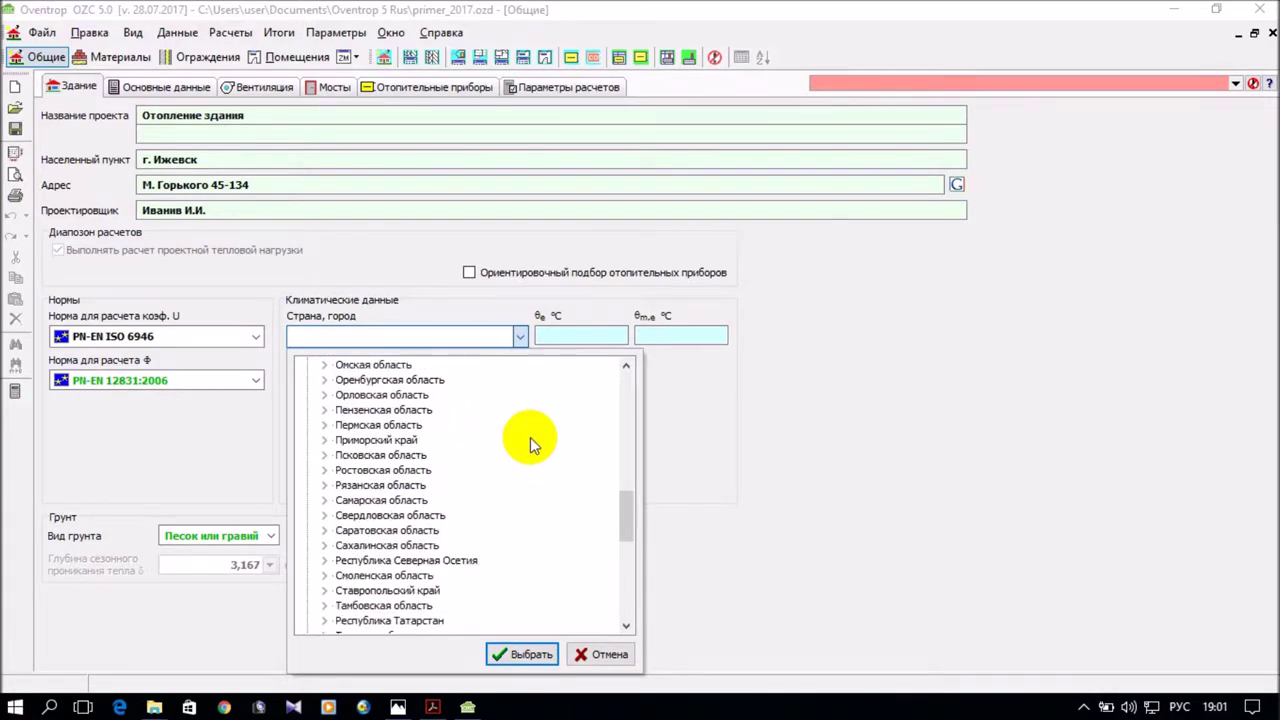
scroll(530, 437, down, 2)
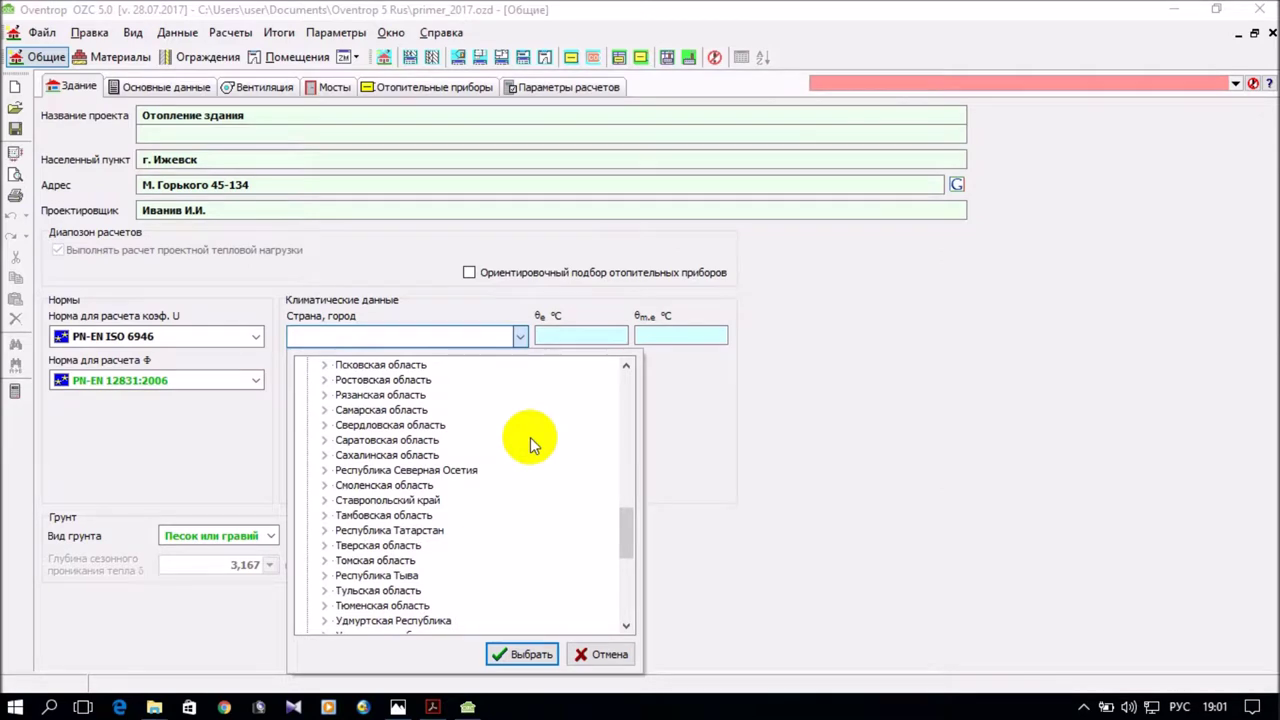
scroll(530, 437, down, 6)
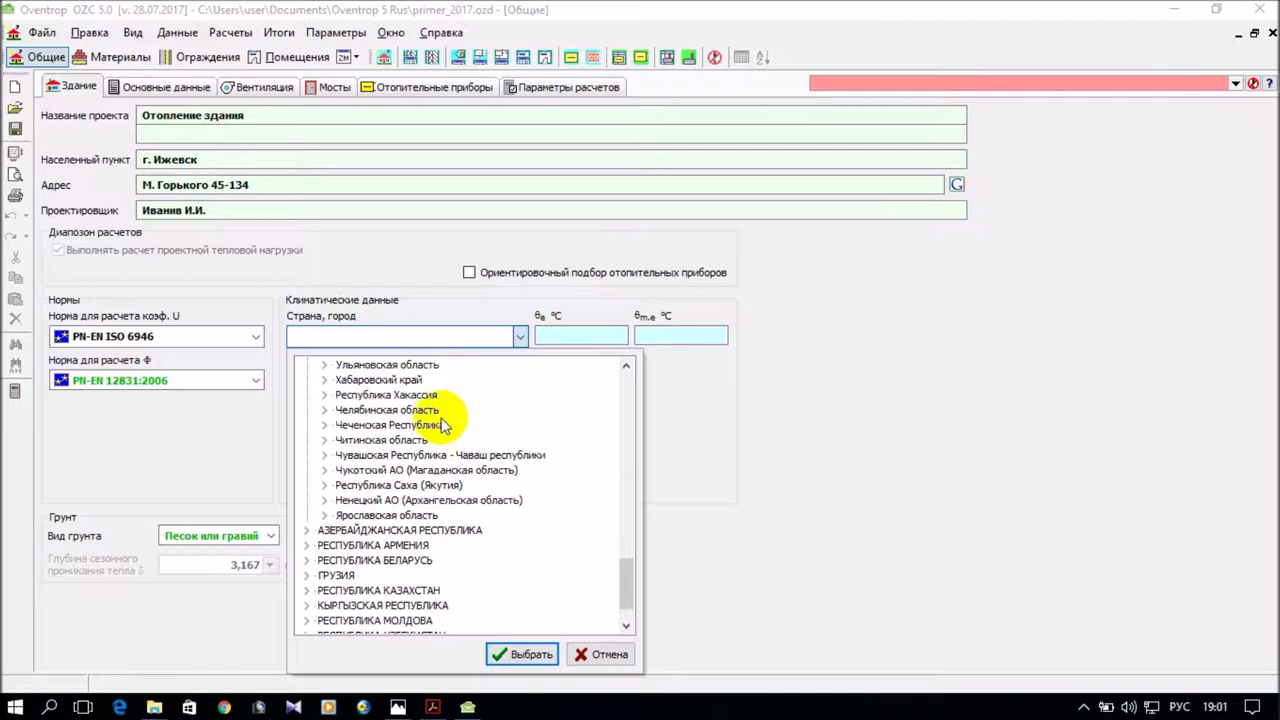
scroll(465, 445, up, 1)
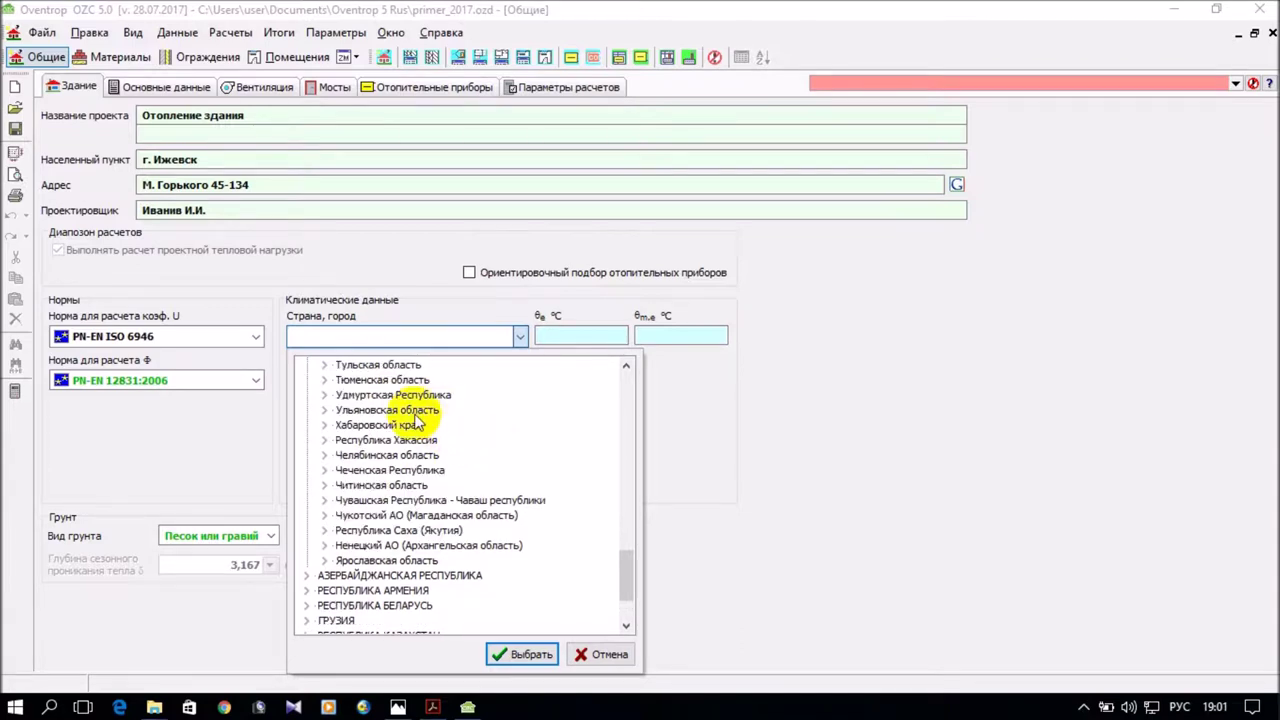
click(324, 395)
click(488, 425)
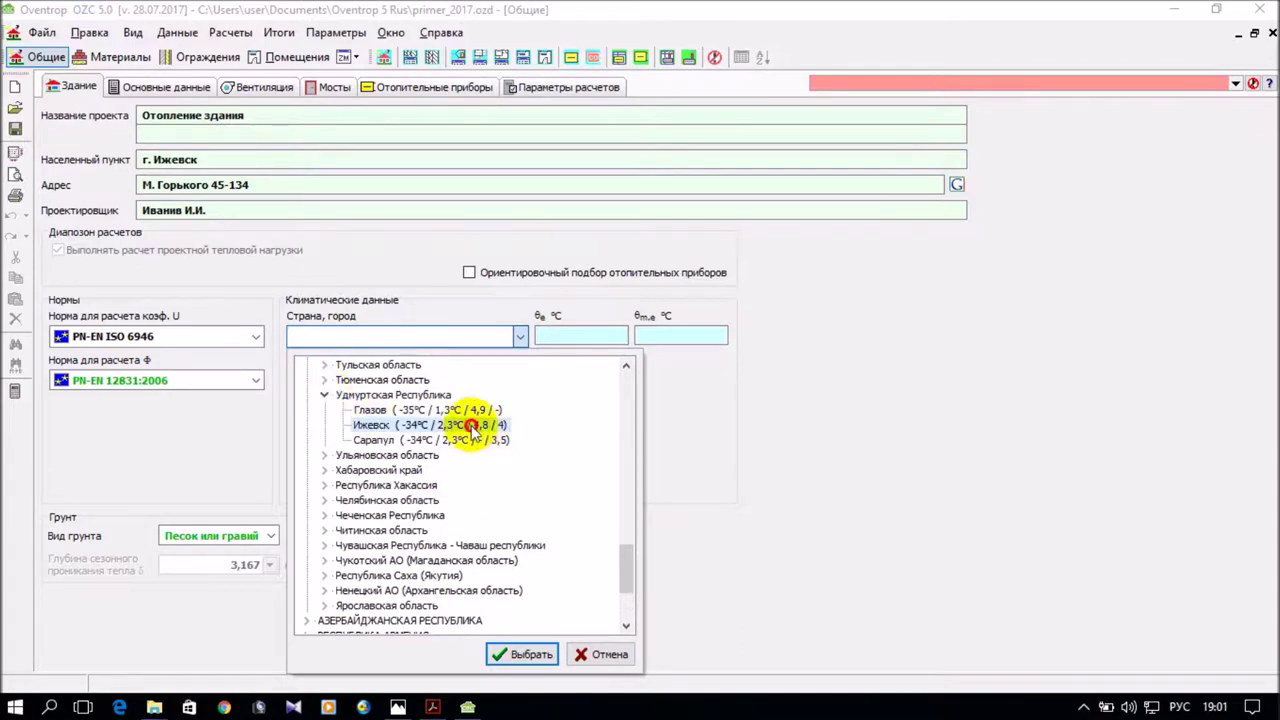
click(528, 655)
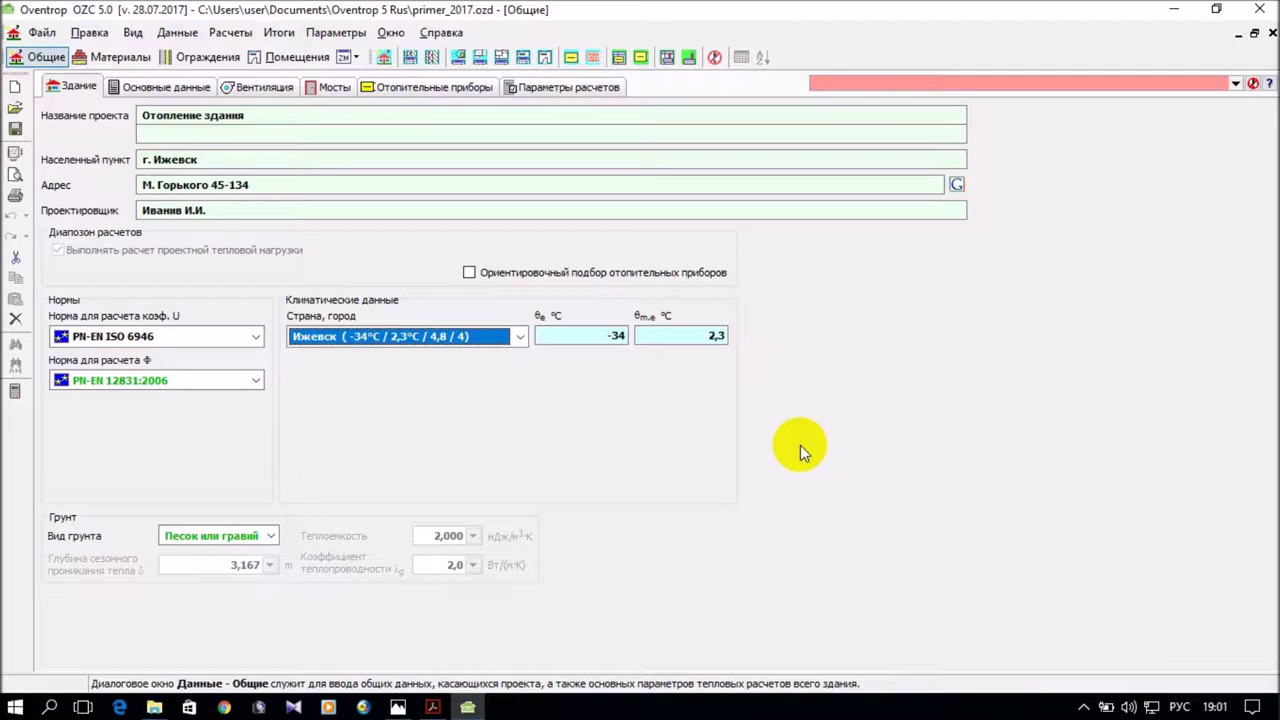
click(256, 338)
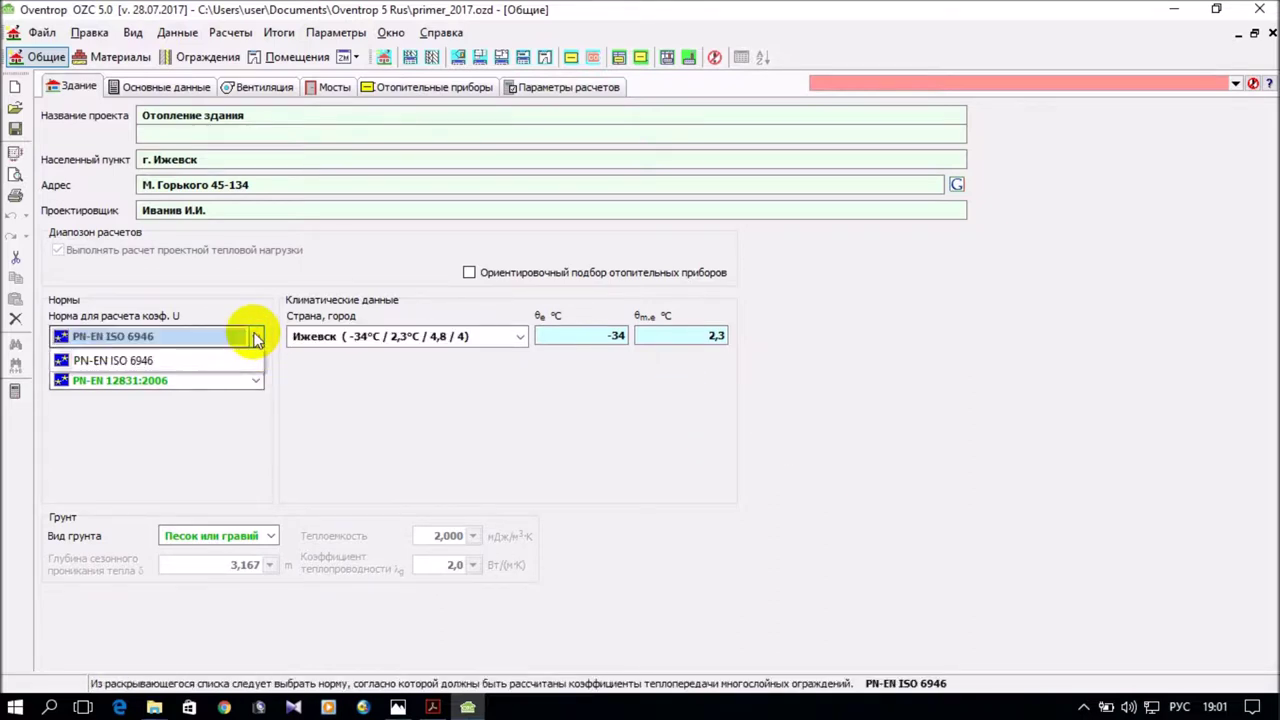
click(254, 383)
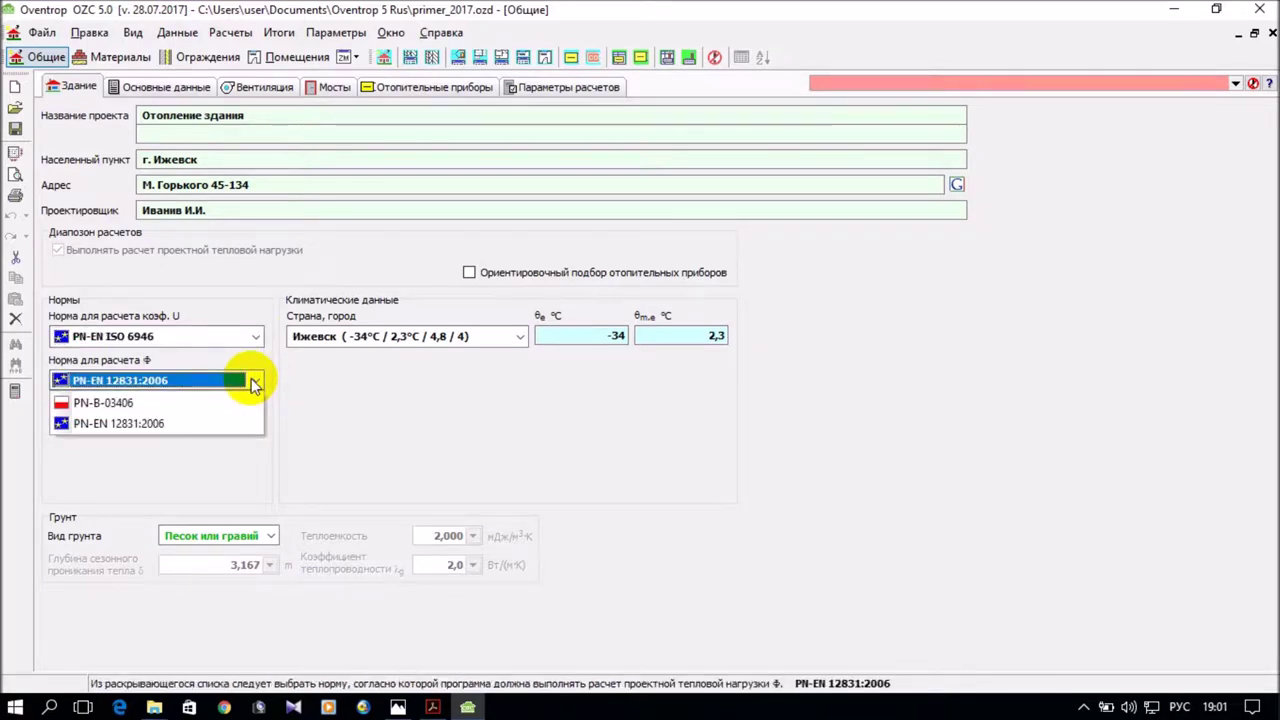
click(307, 387)
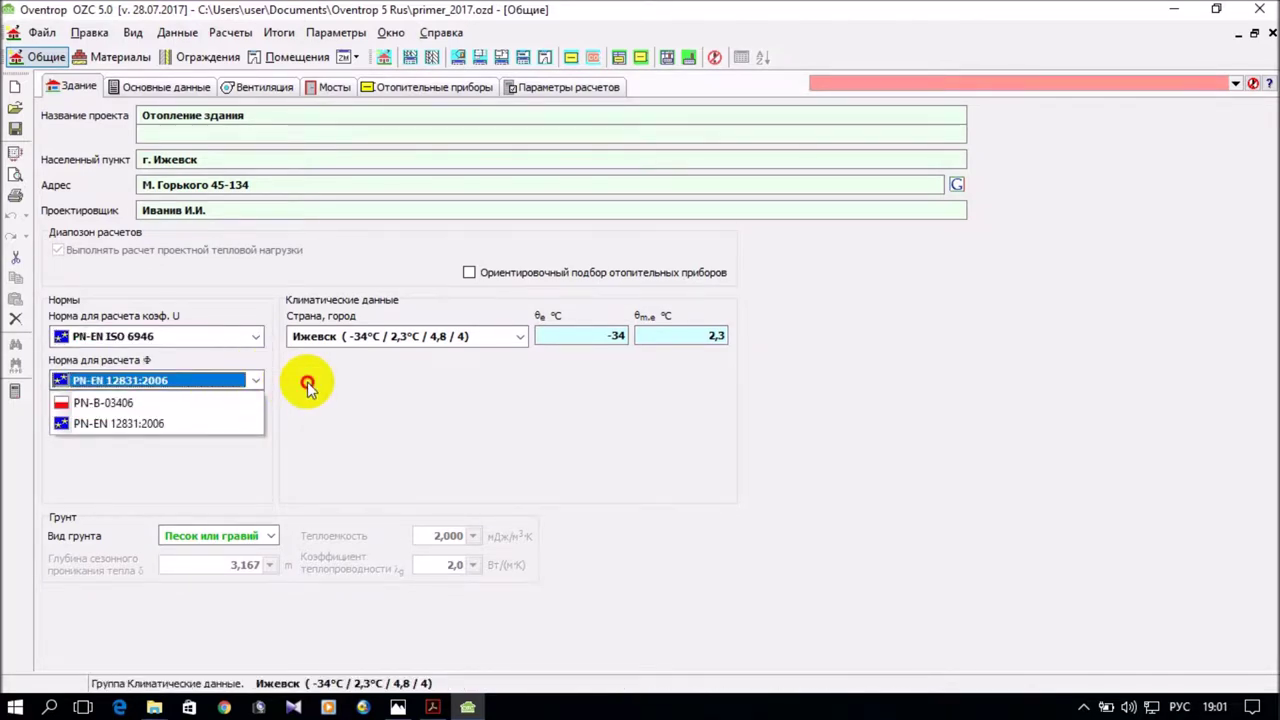
click(254, 340)
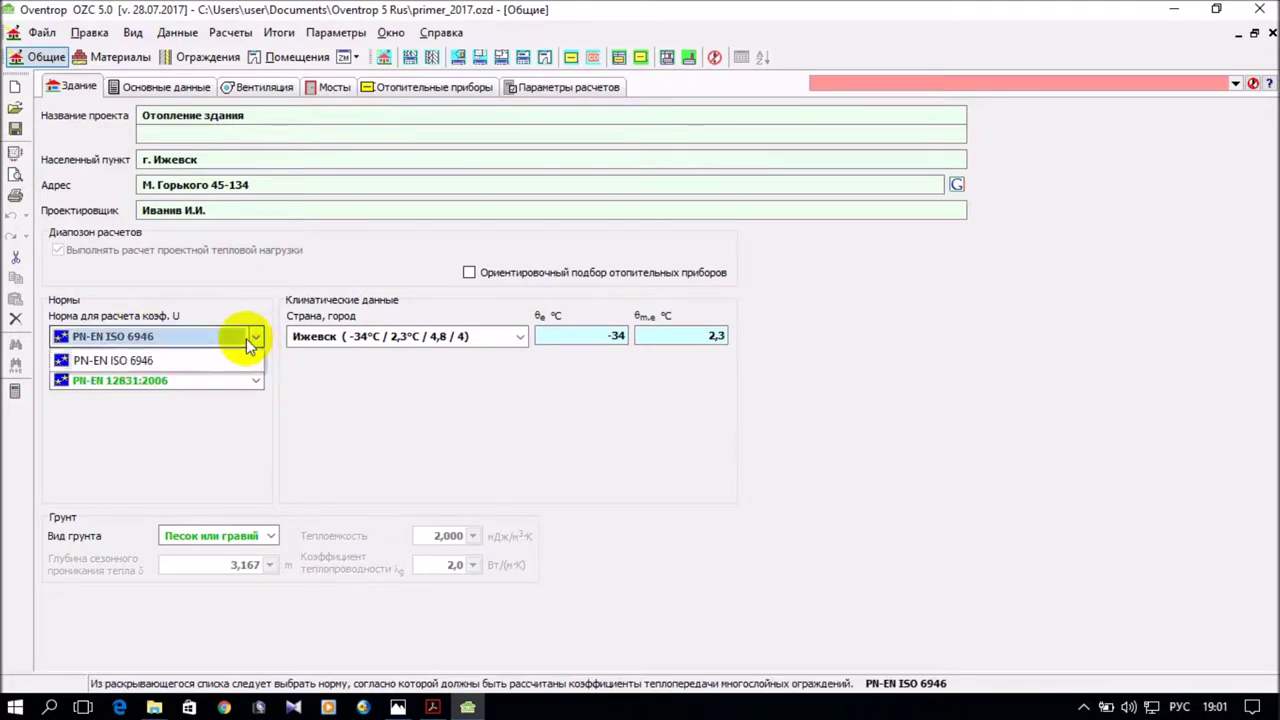
click(232, 300)
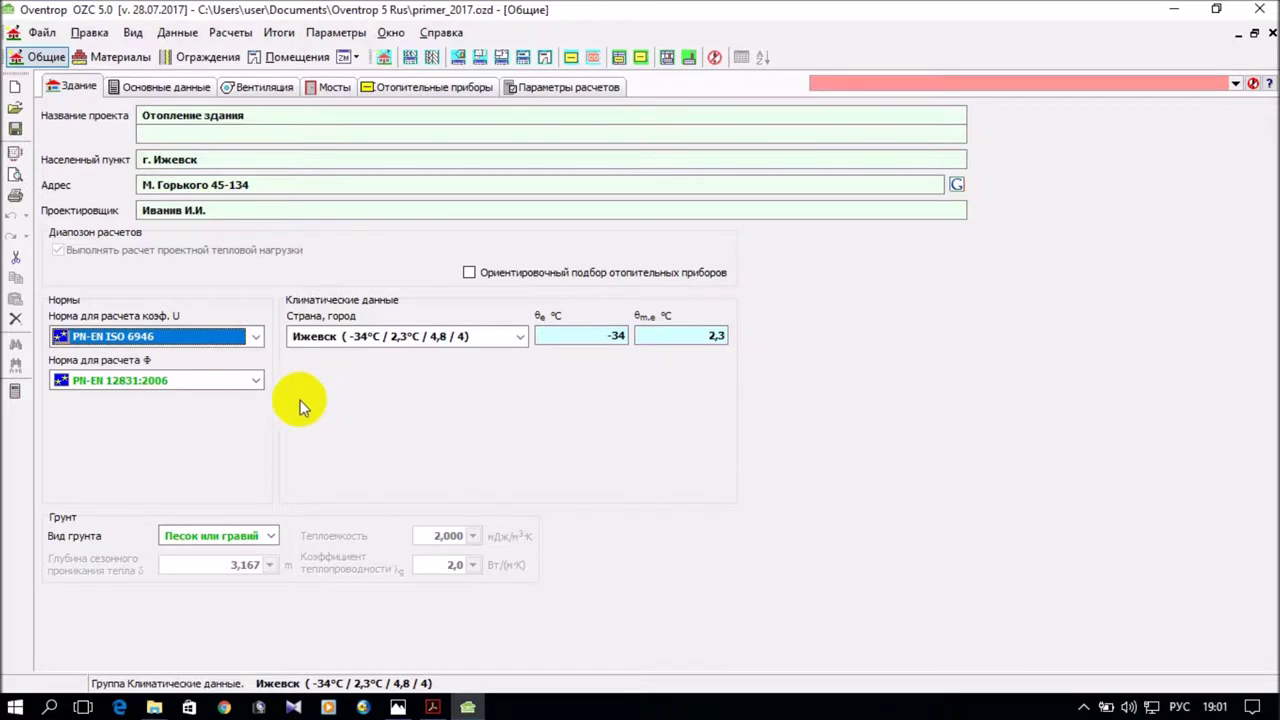
click(258, 380)
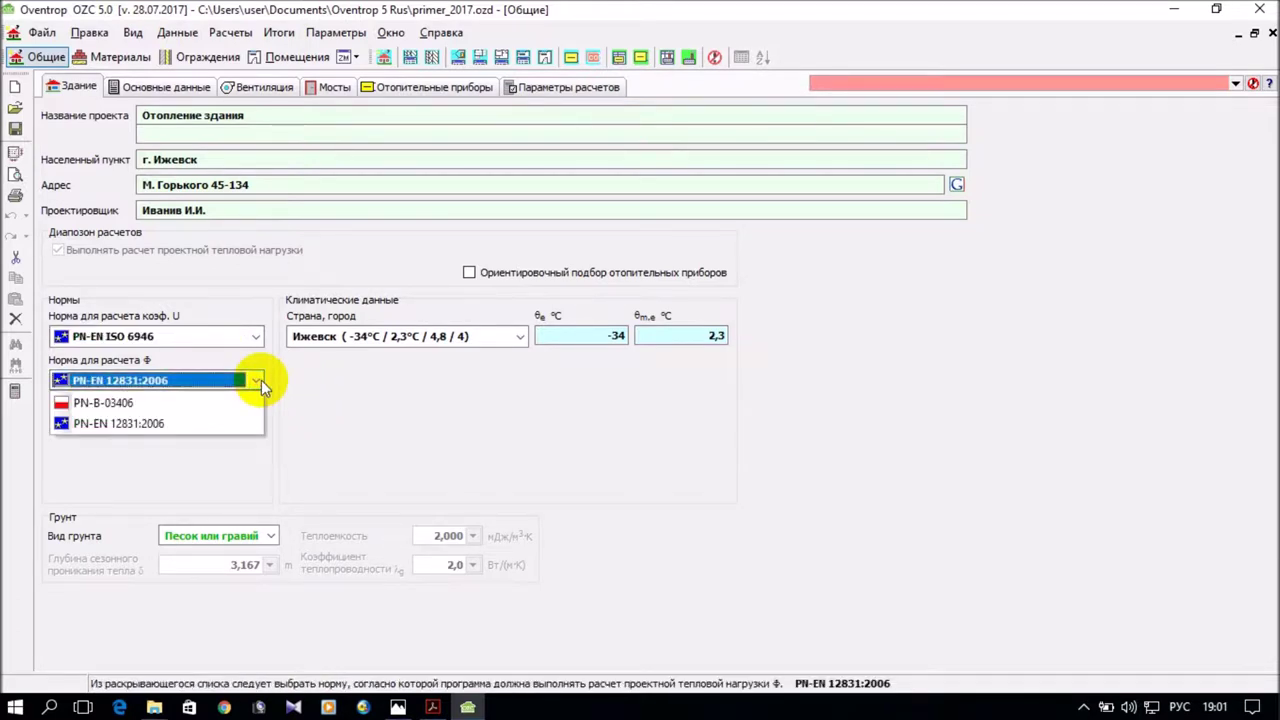
click(339, 380)
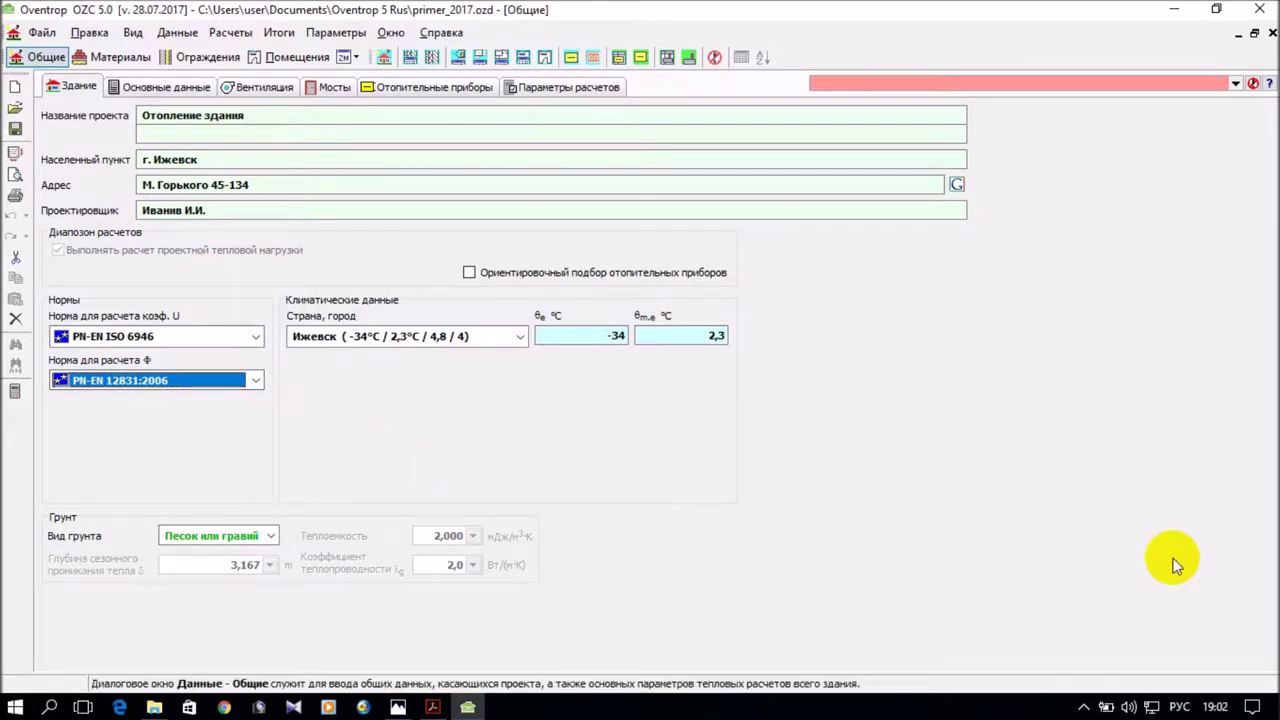
Set Вид грунта to Глина или ил and go to the Основные данные tab.
click(271, 537)
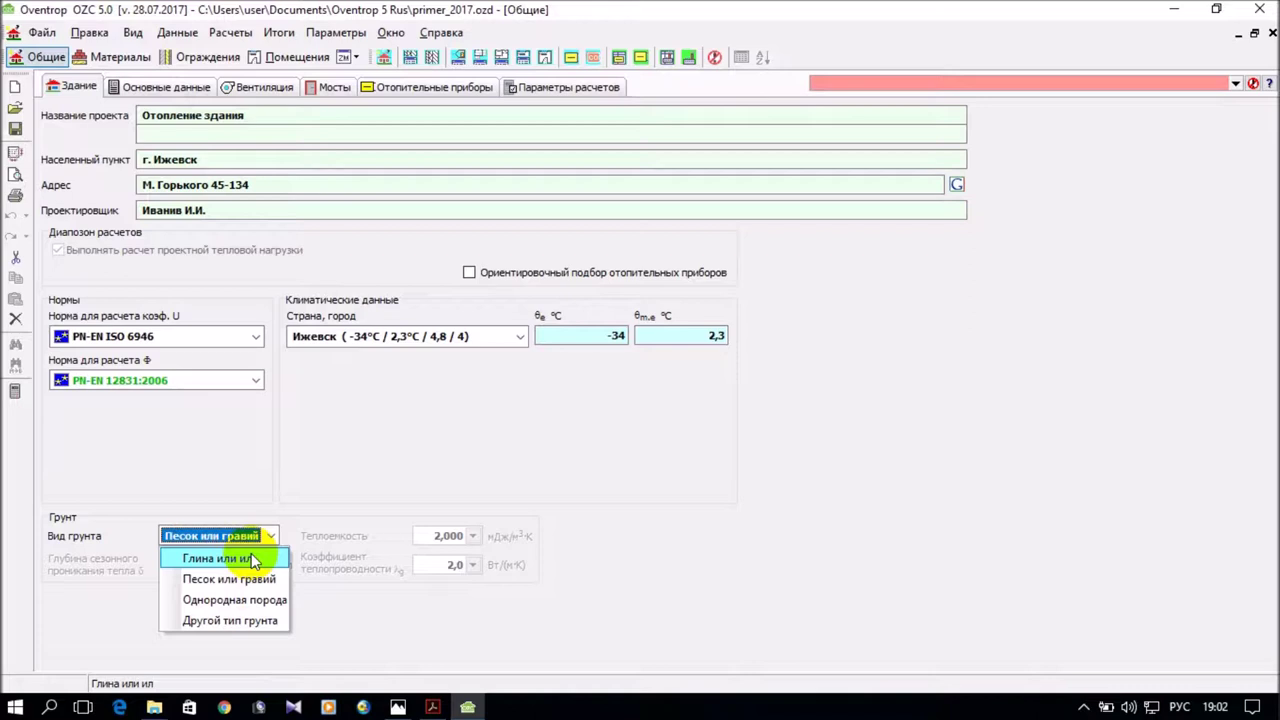
click(251, 557)
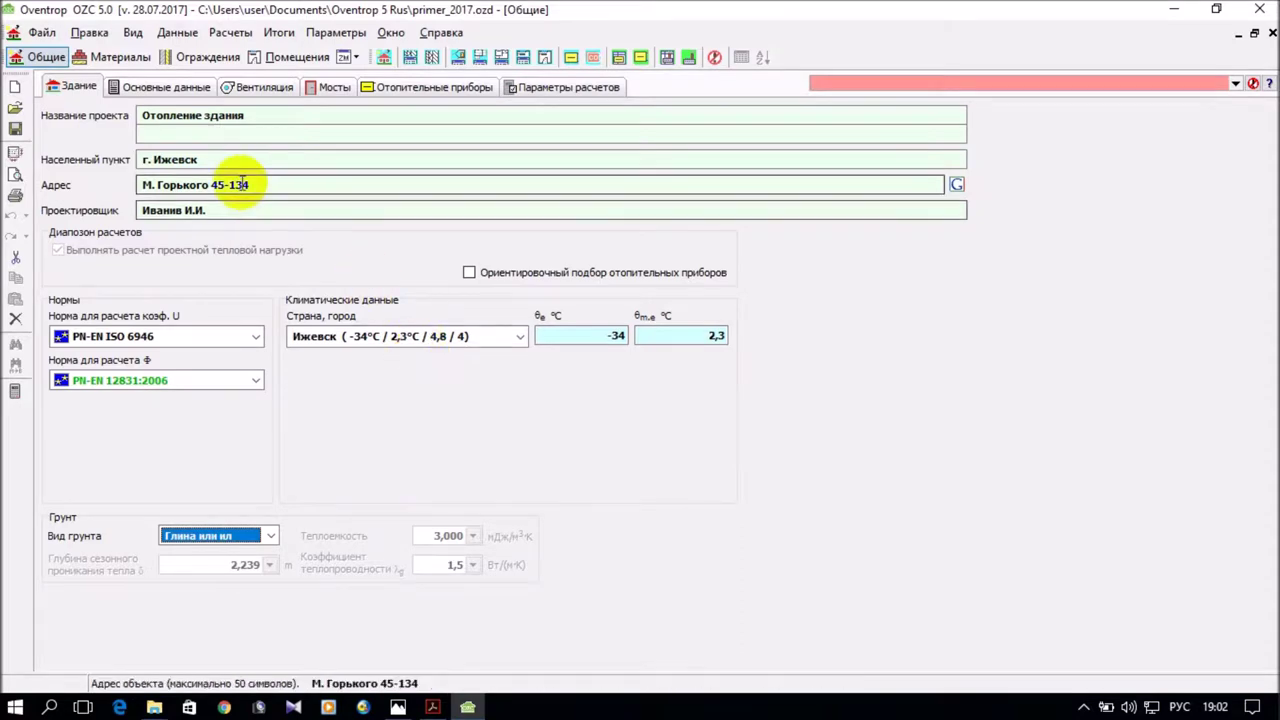
click(182, 90)
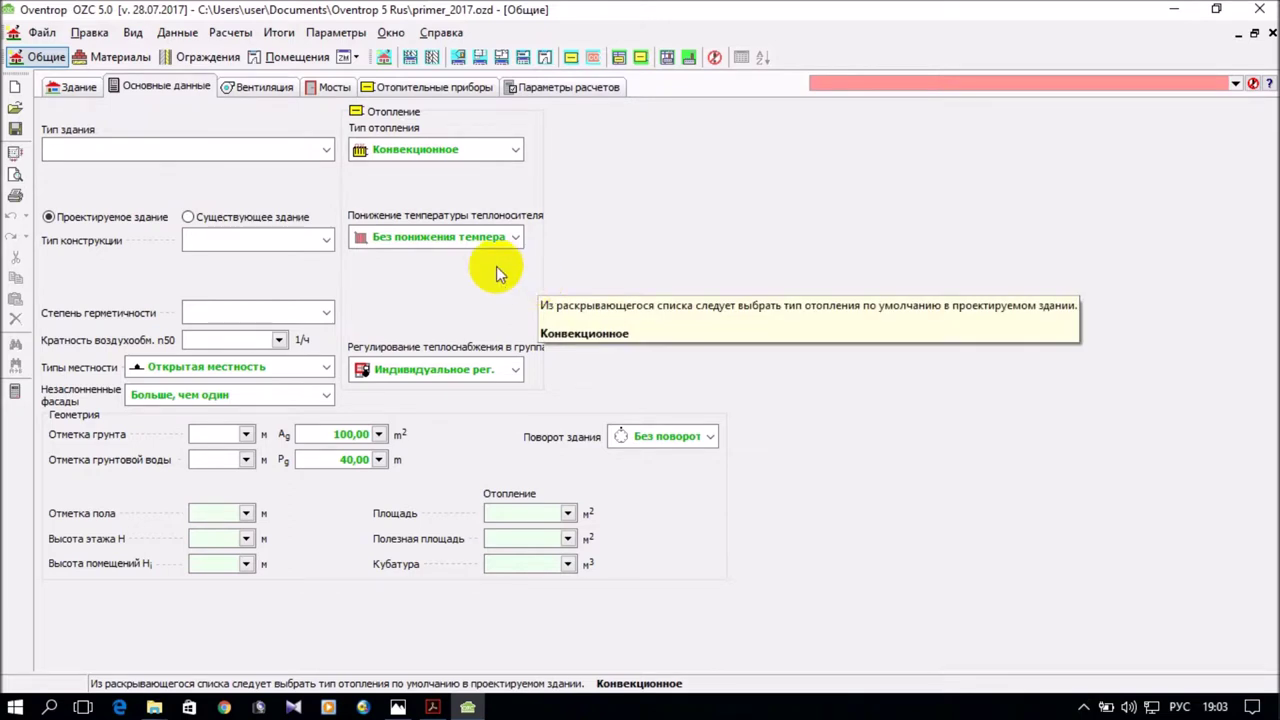
Choose Одноквартирное as Тип здания, checking the floor-plan drawing in Photos.
click(325, 150)
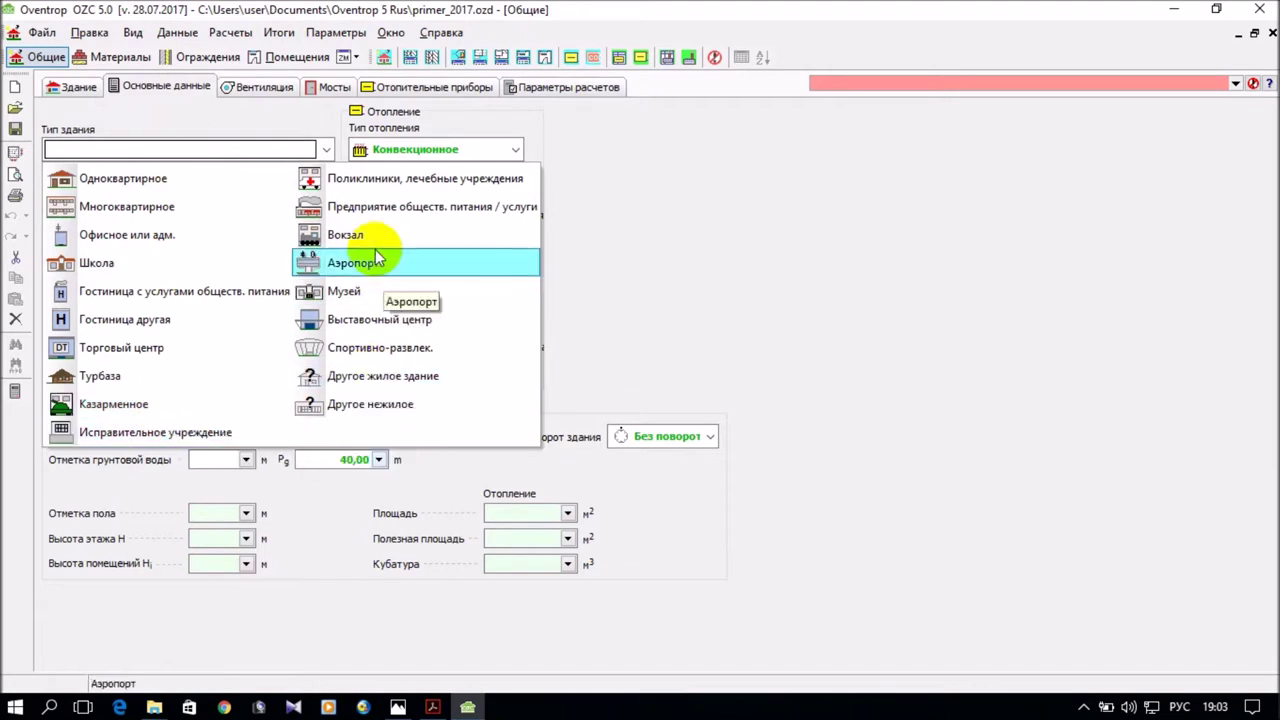
click(196, 178)
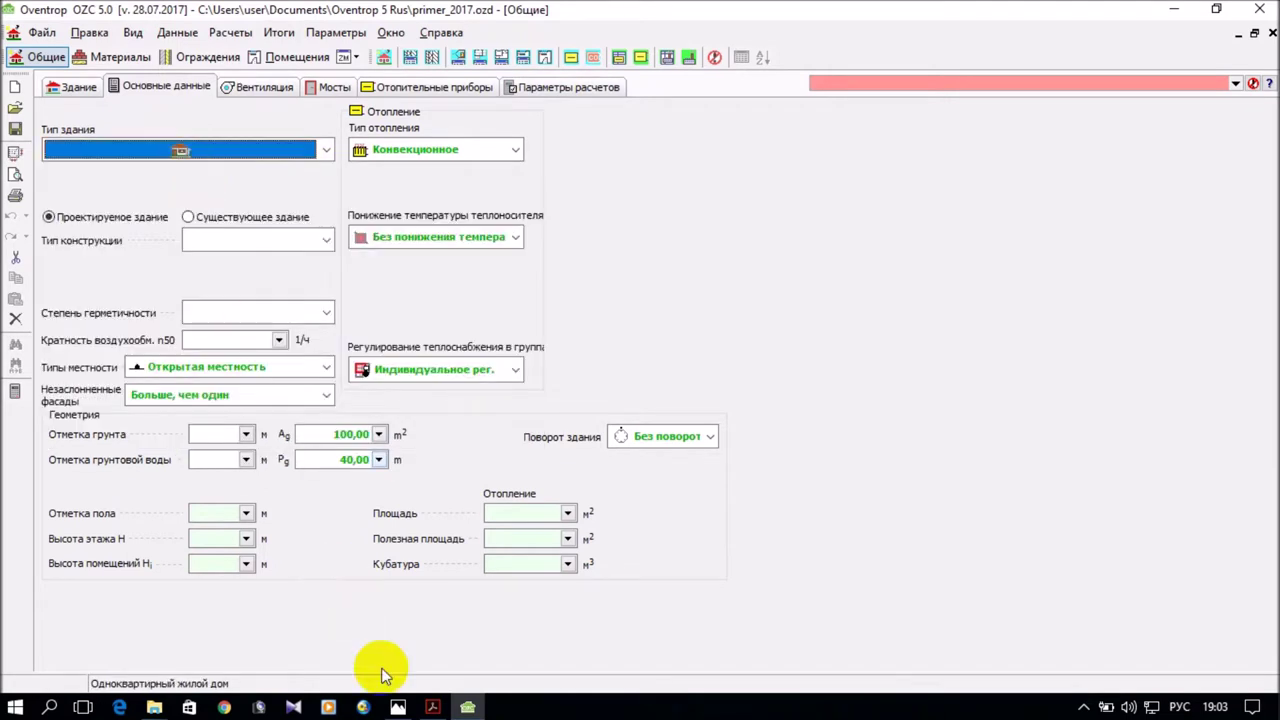
click(398, 707)
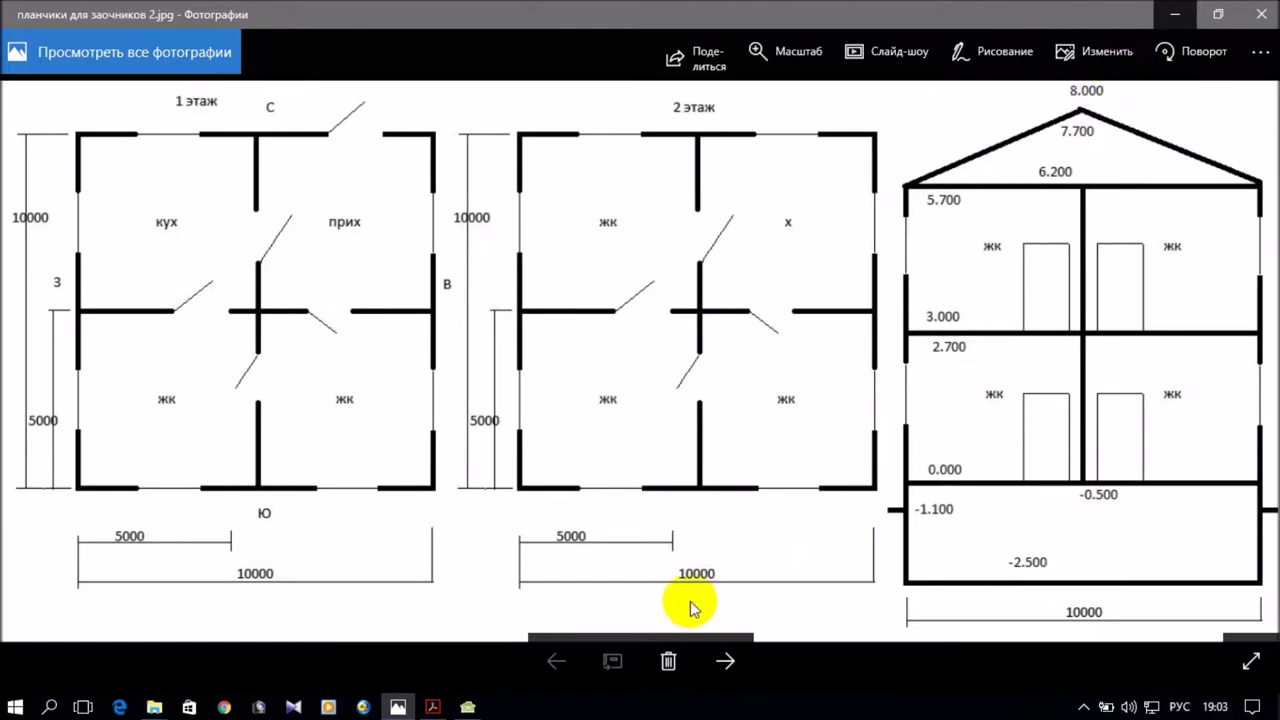
click(467, 707)
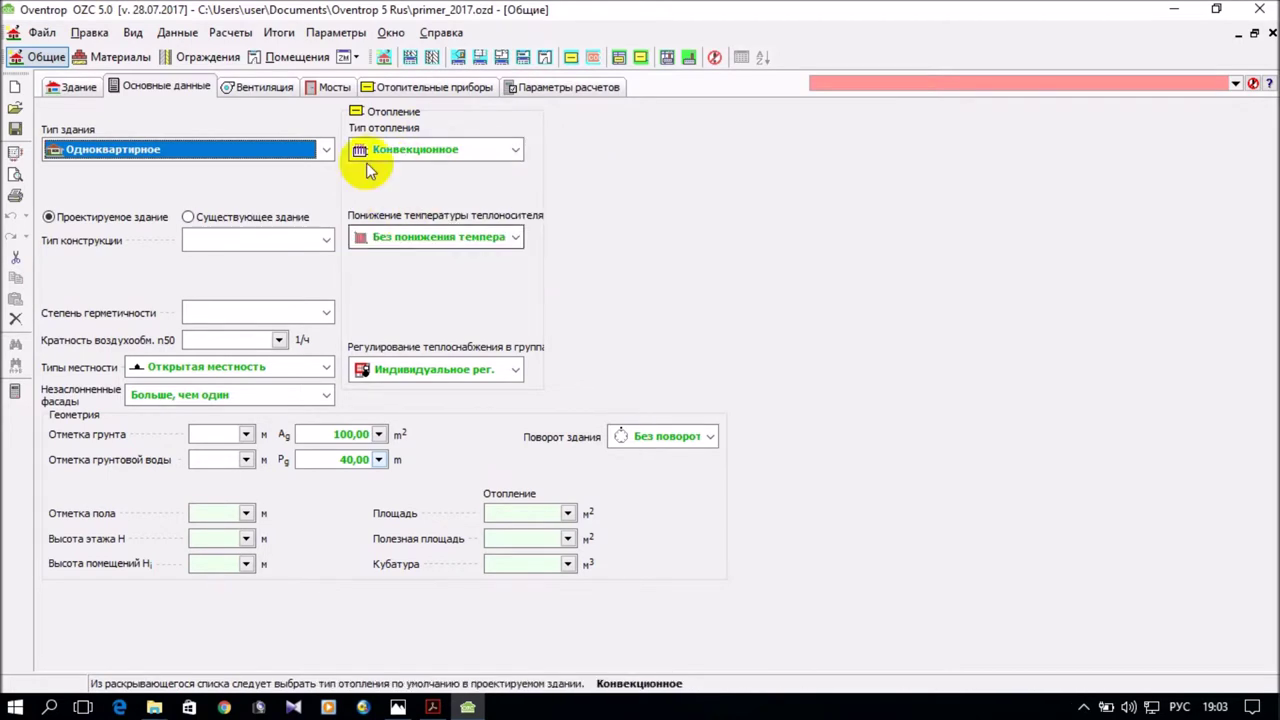
Keep Конвекционное heating and Без понижения, and set Тип конструкции to Тяжелая.
click(515, 152)
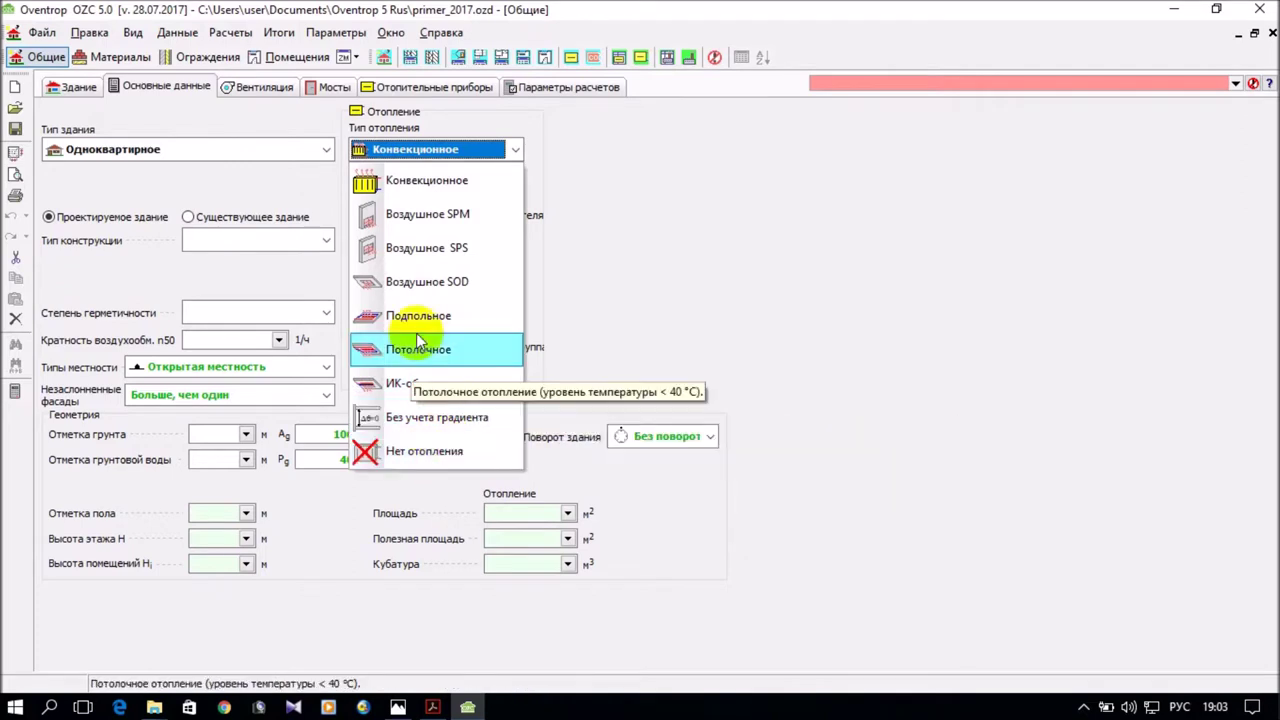
click(420, 185)
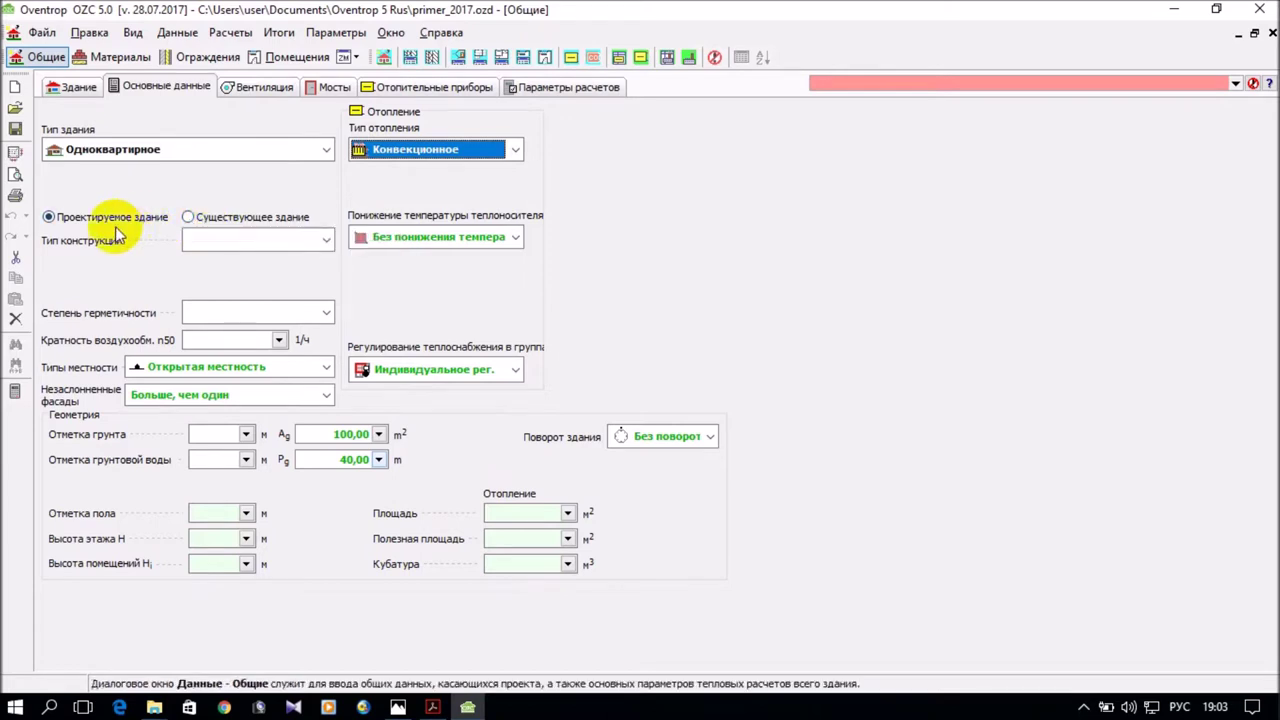
click(325, 241)
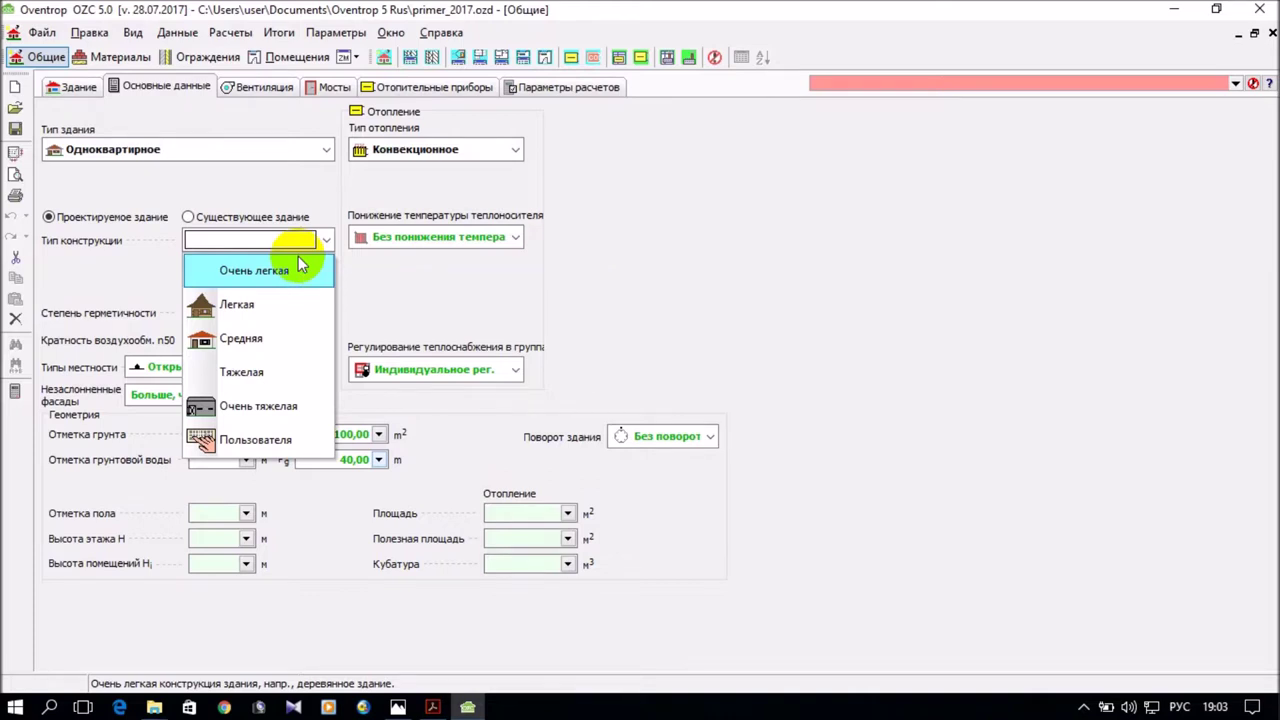
click(286, 370)
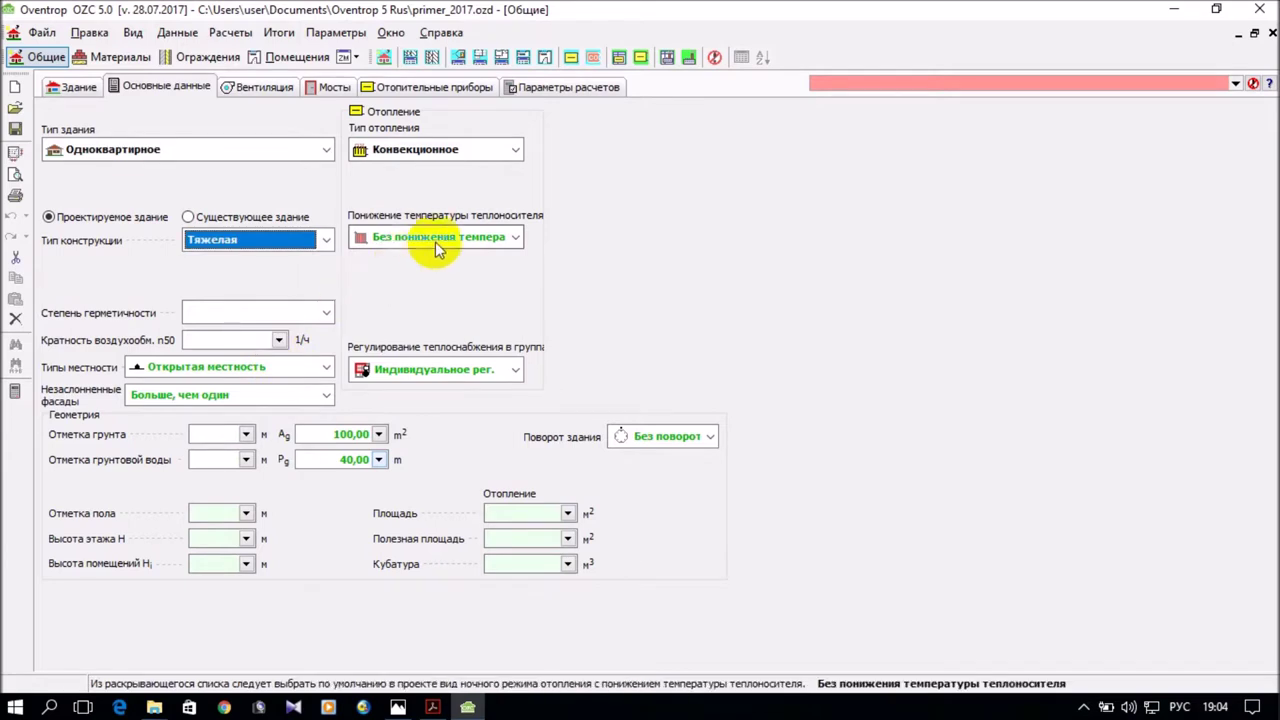
click(519, 240)
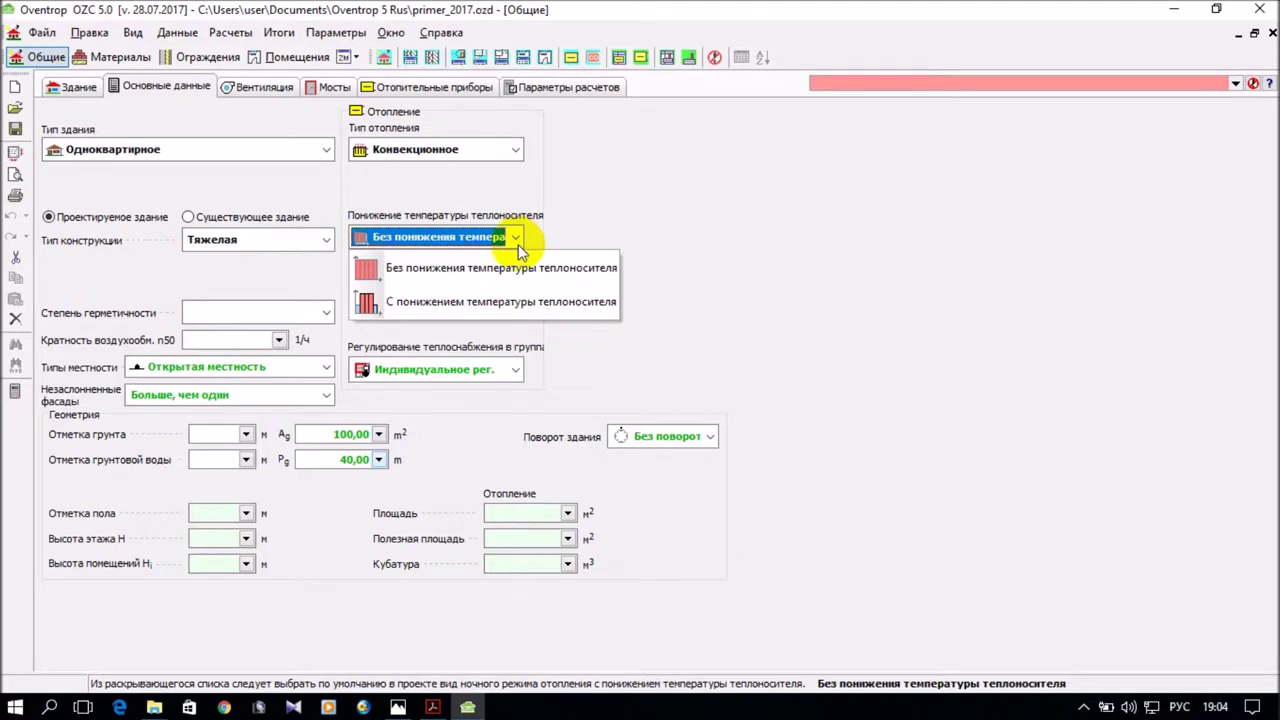
click(517, 266)
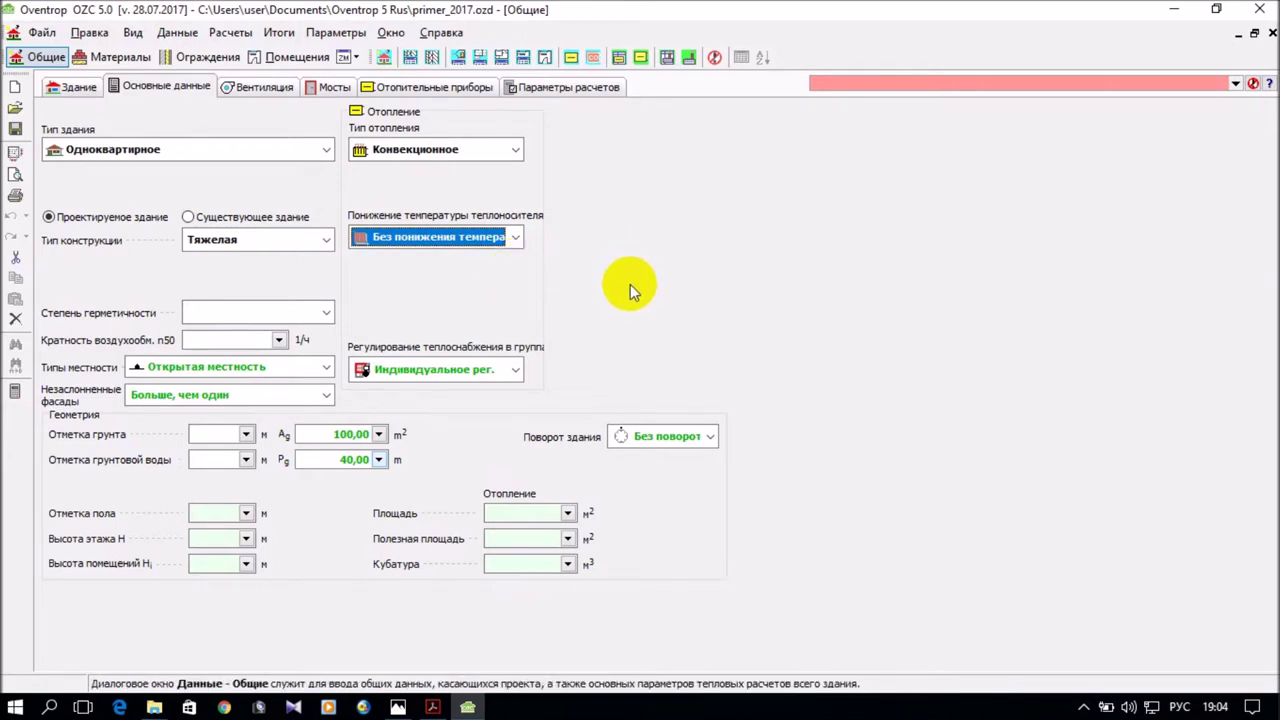
click(322, 313)
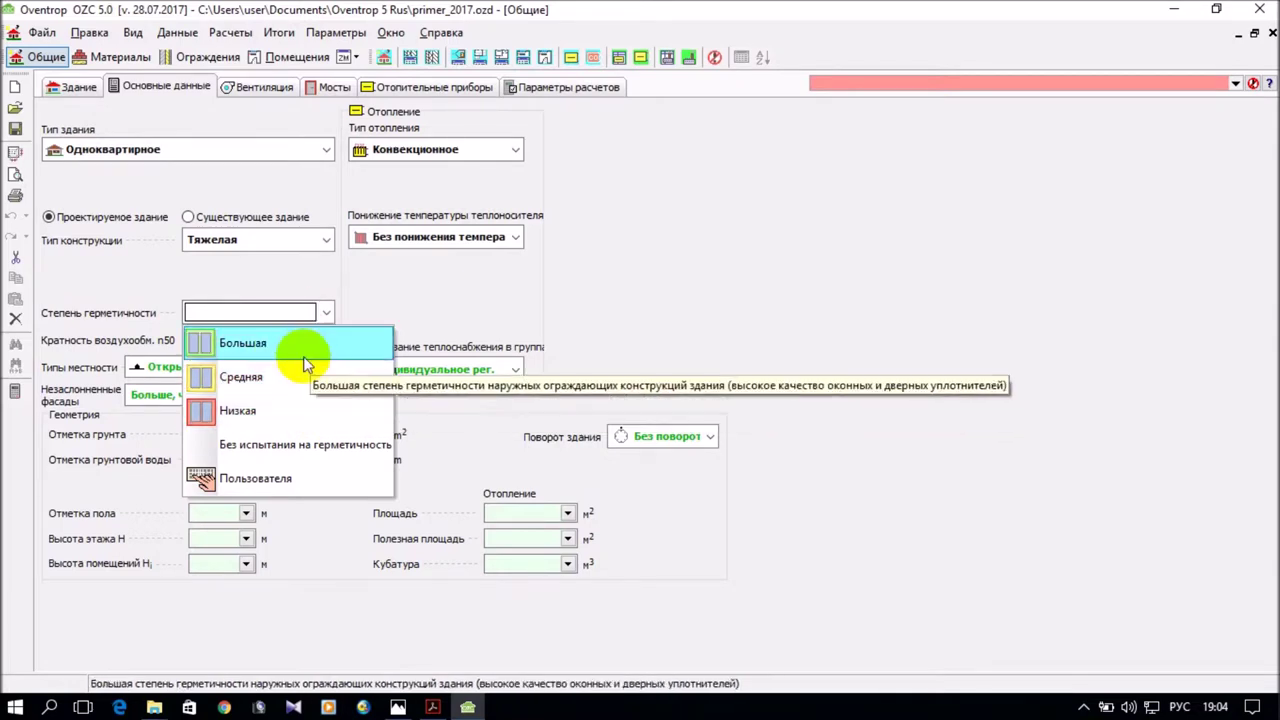
Set airtightness Средняя, terrain Застроенная местность and regulation Индивидуальное рег.
click(294, 384)
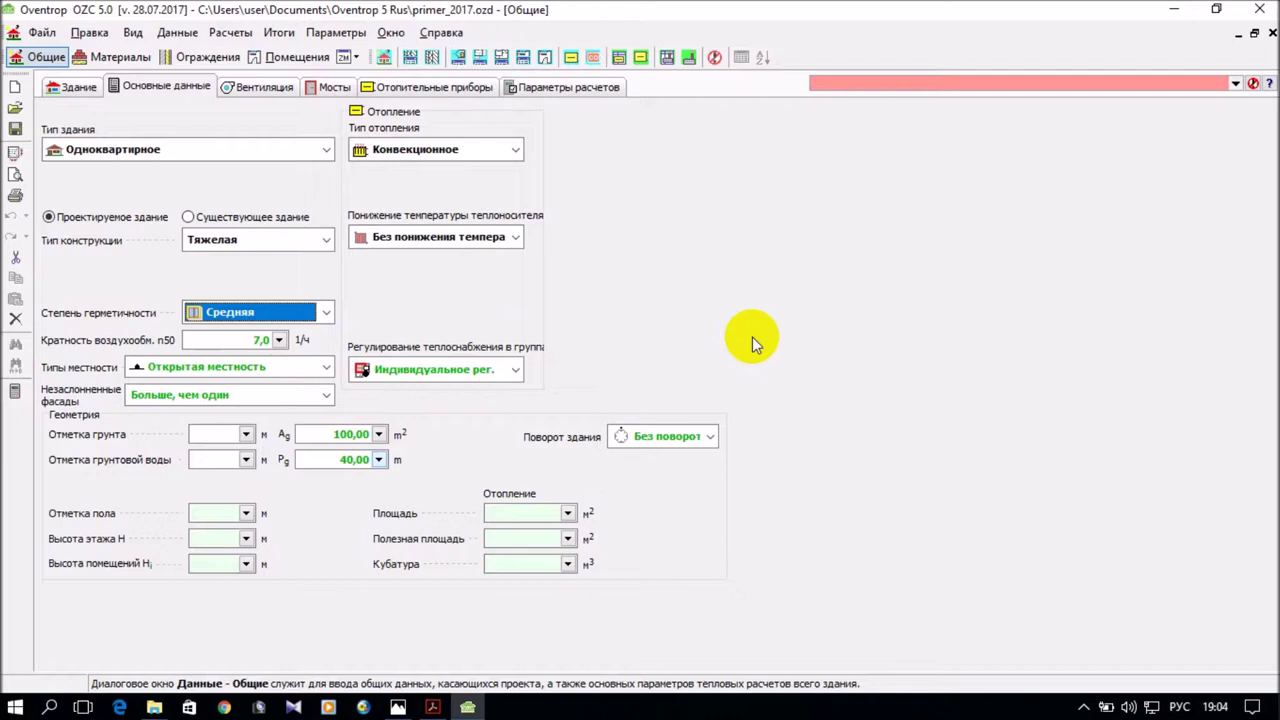
click(325, 367)
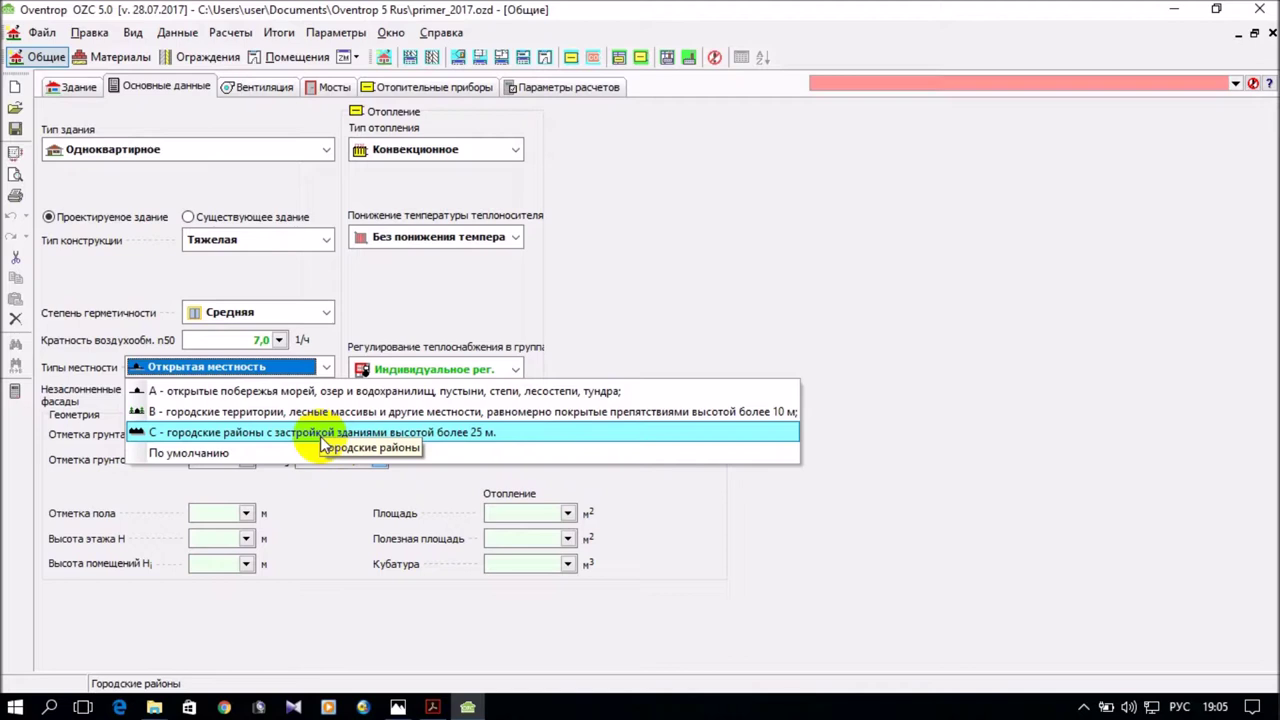
click(322, 438)
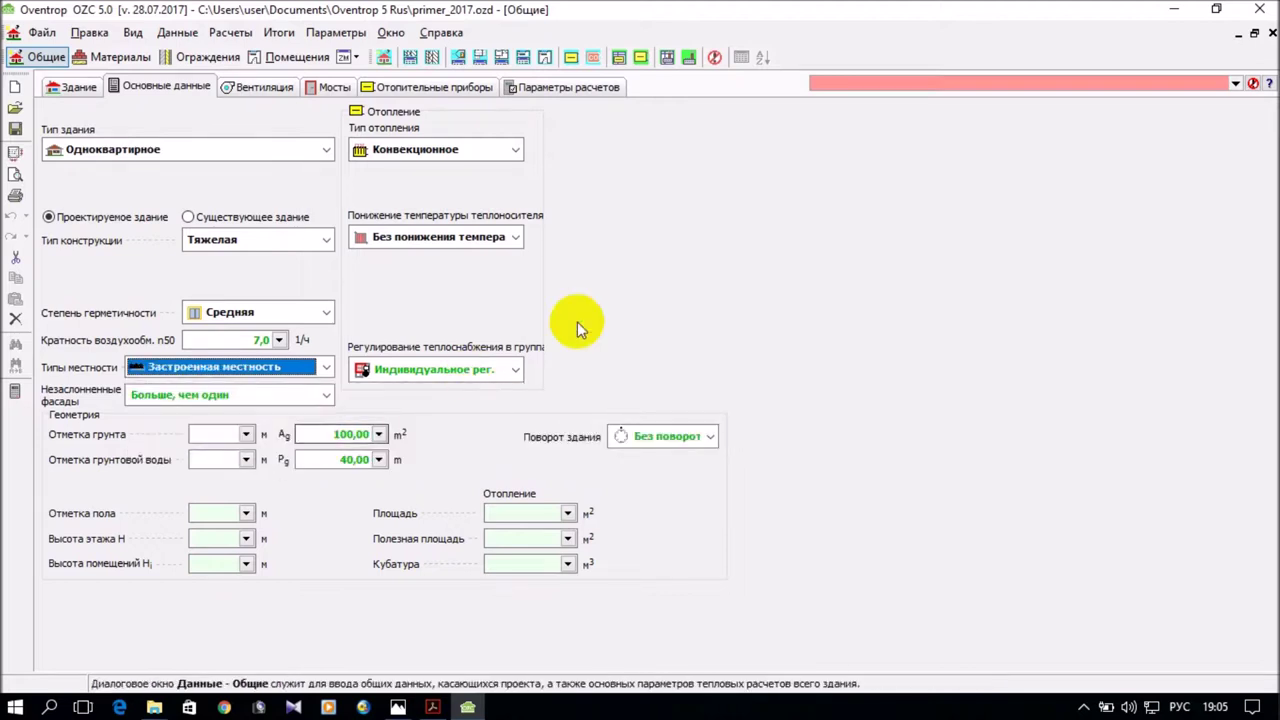
click(515, 372)
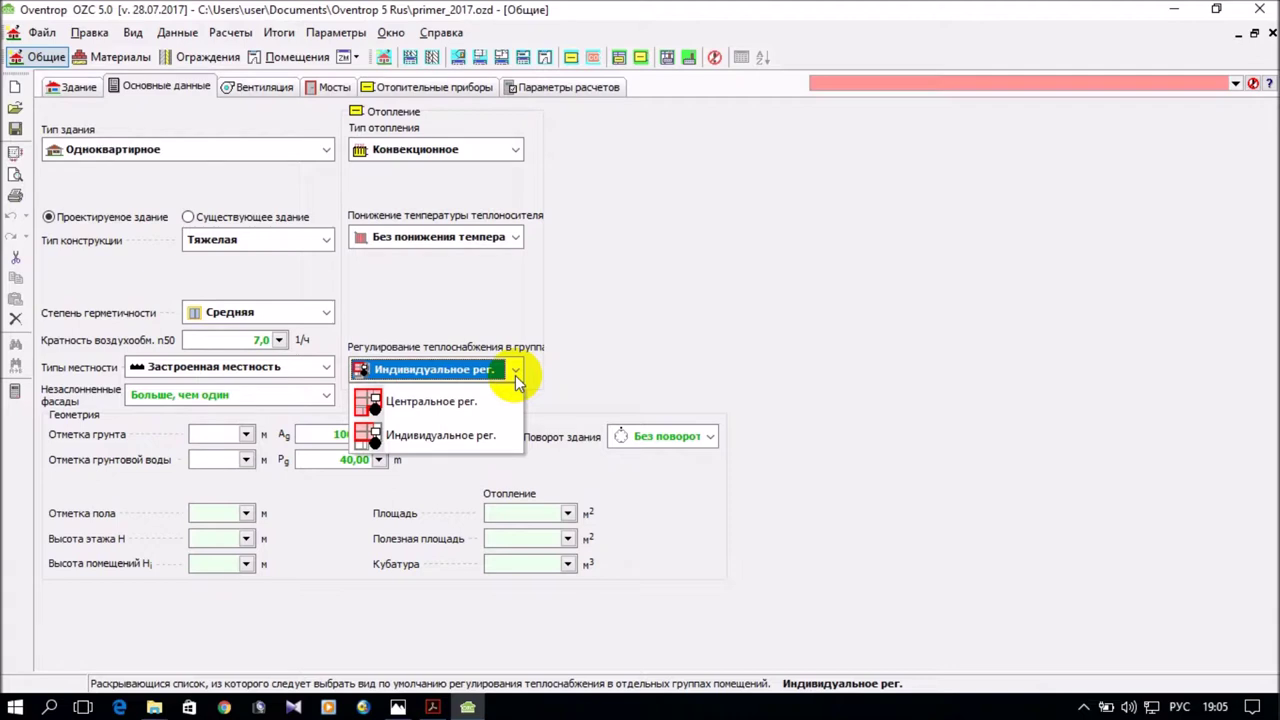
click(500, 434)
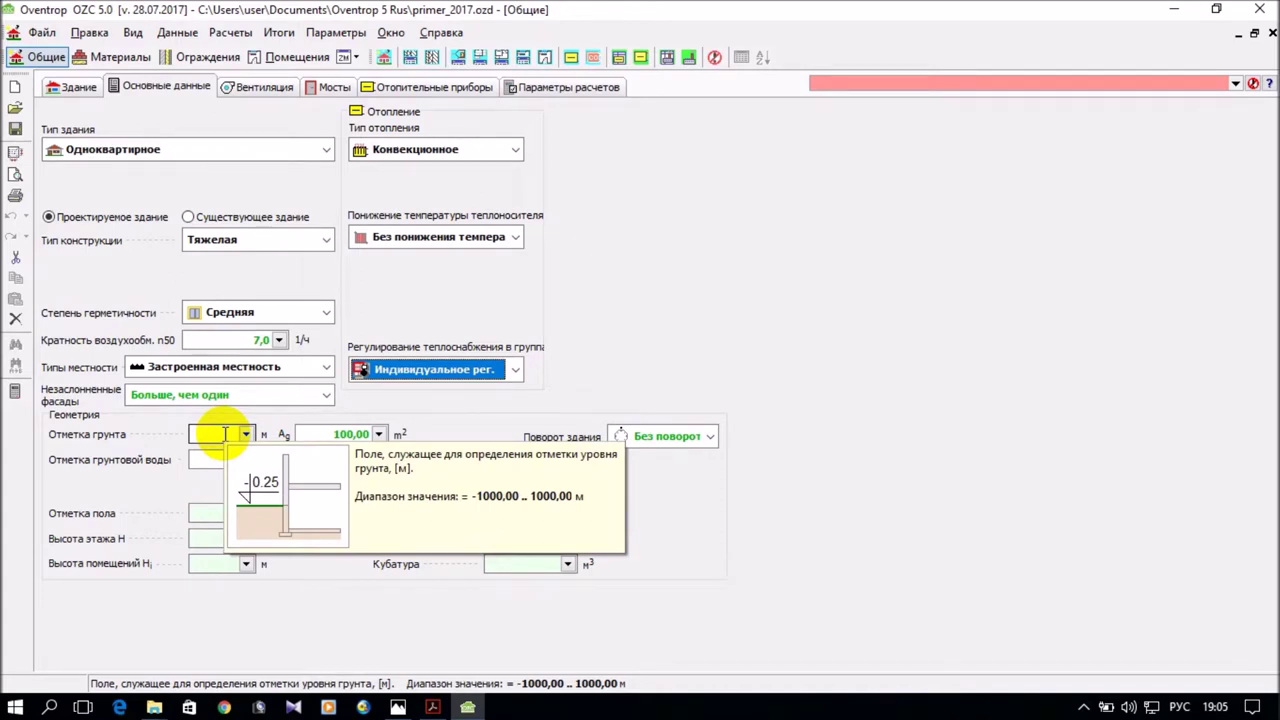
Check the section drawing and enter -1,1 m as Отметка грунта.
click(397, 707)
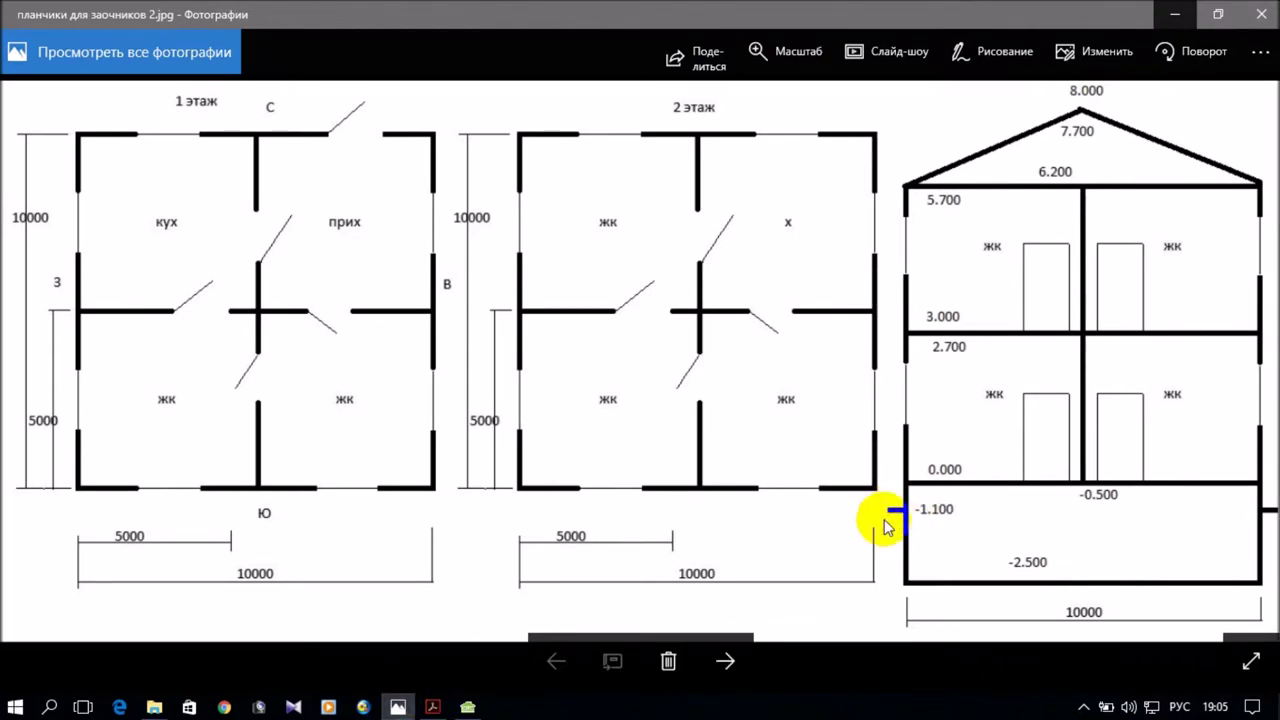
click(720, 688)
click(467, 707)
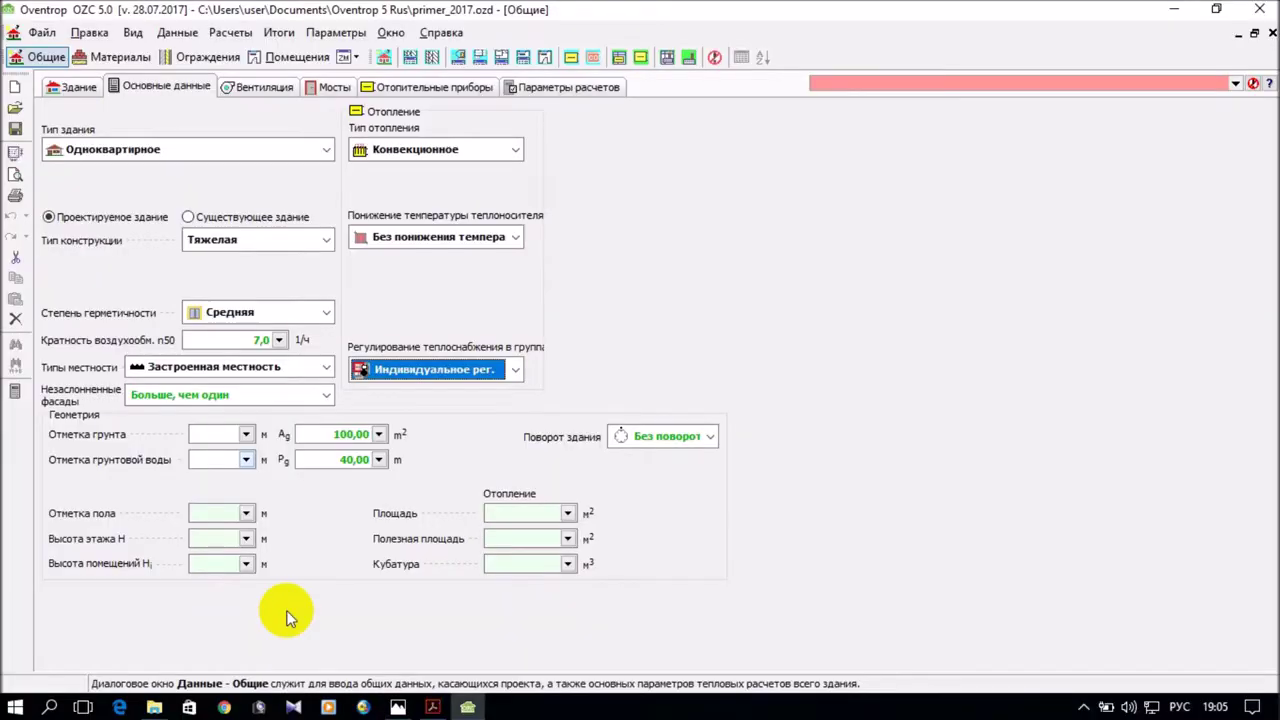
click(220, 437)
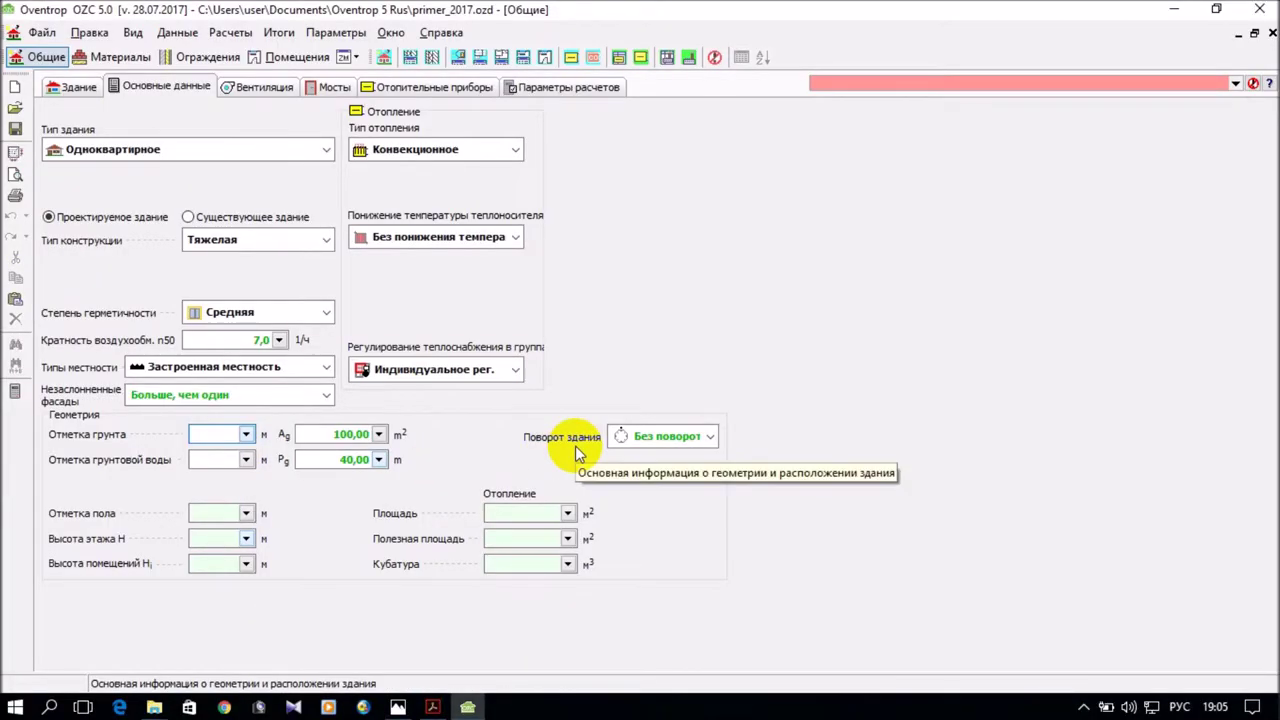
text(-1.)
text(1,)
text(1)
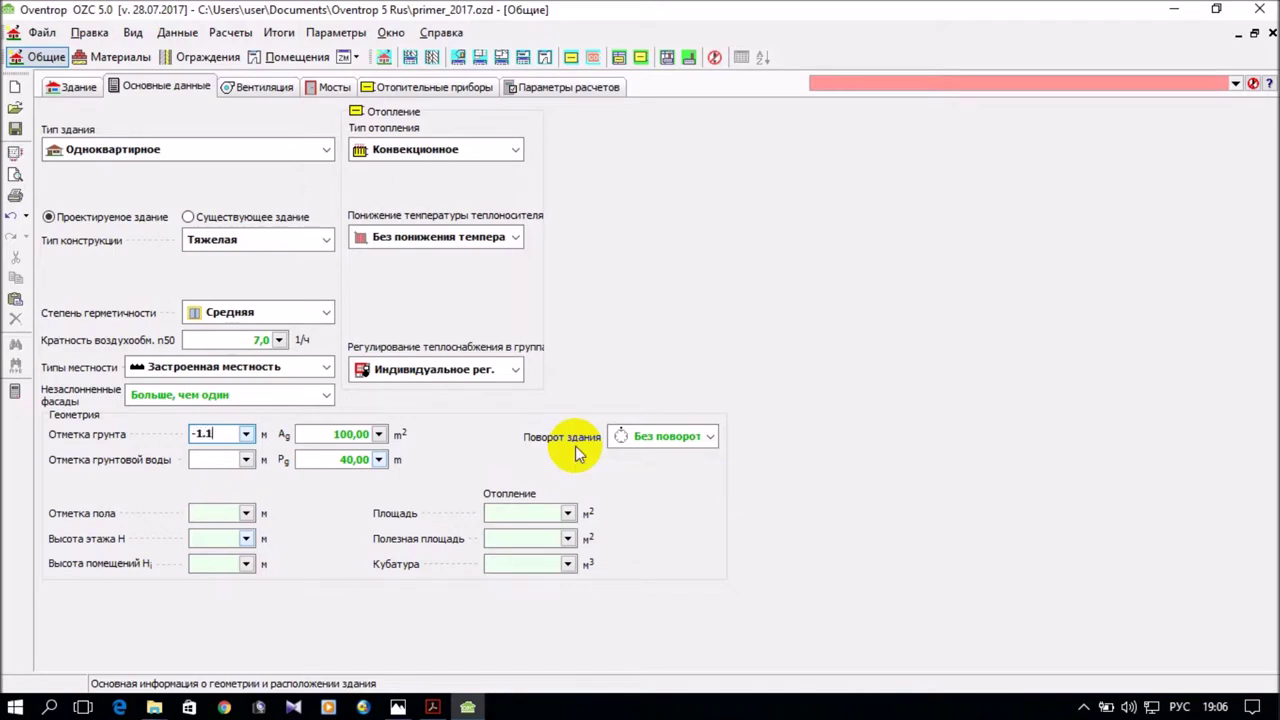
click(228, 460)
Open the Переменные - Размеры dialog from the ground-level field's Правка option.
click(224, 434)
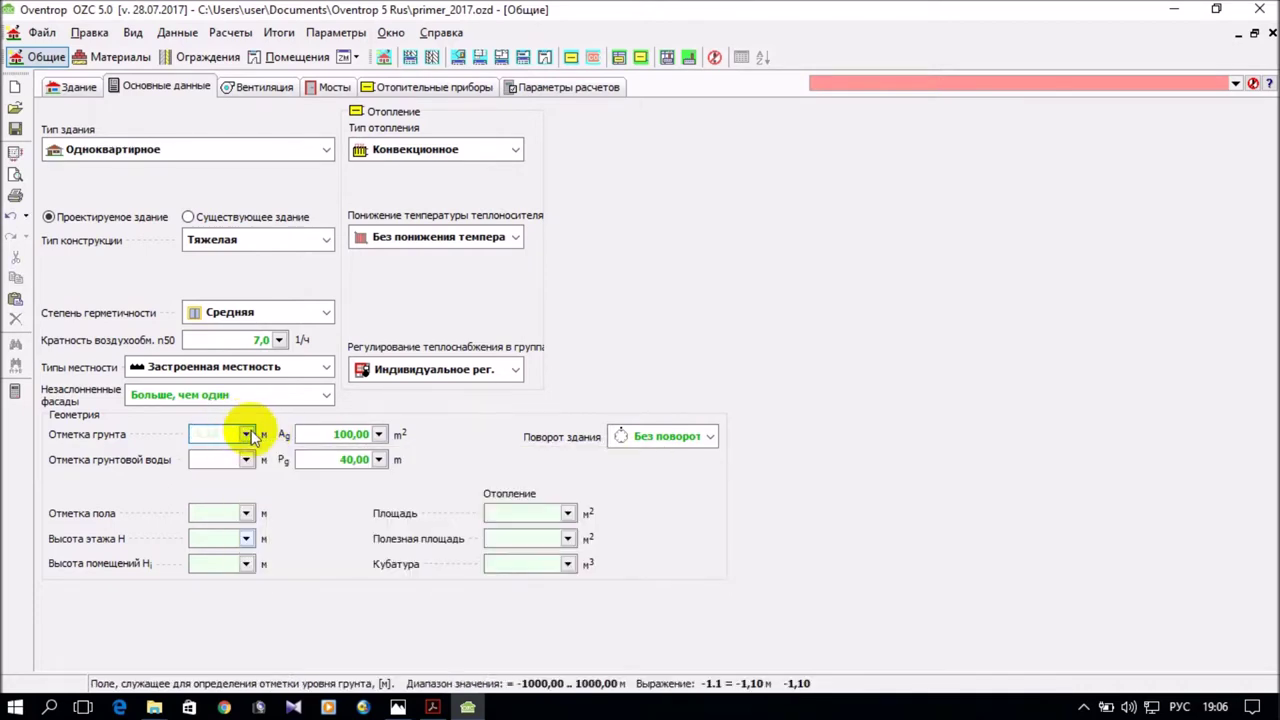
click(248, 434)
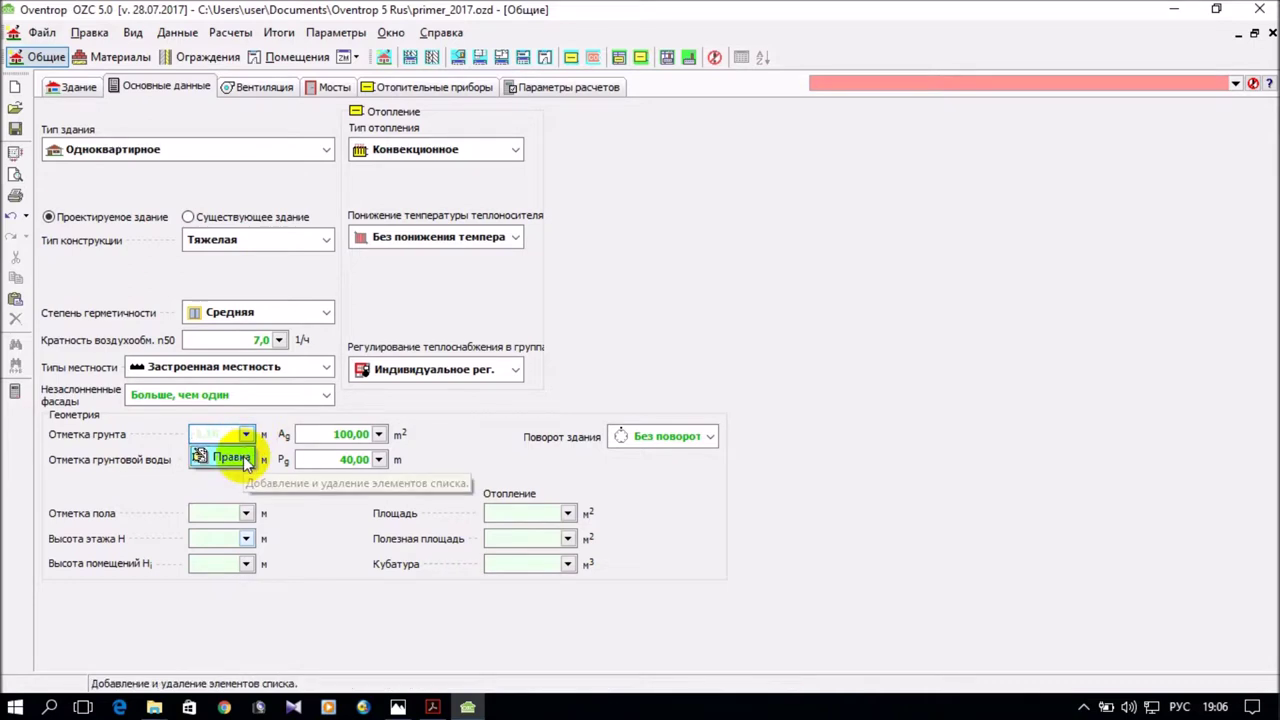
click(243, 456)
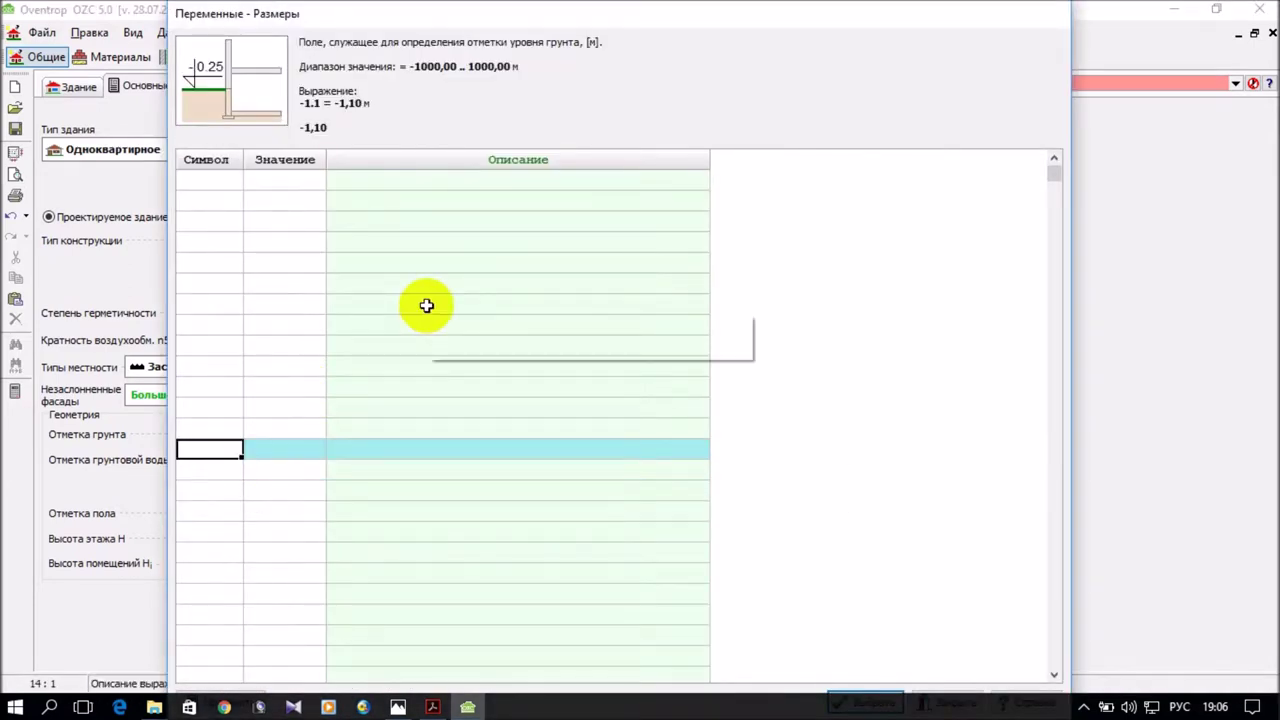
Create a new variable ZHGR with value -1,10.
click(215, 180)
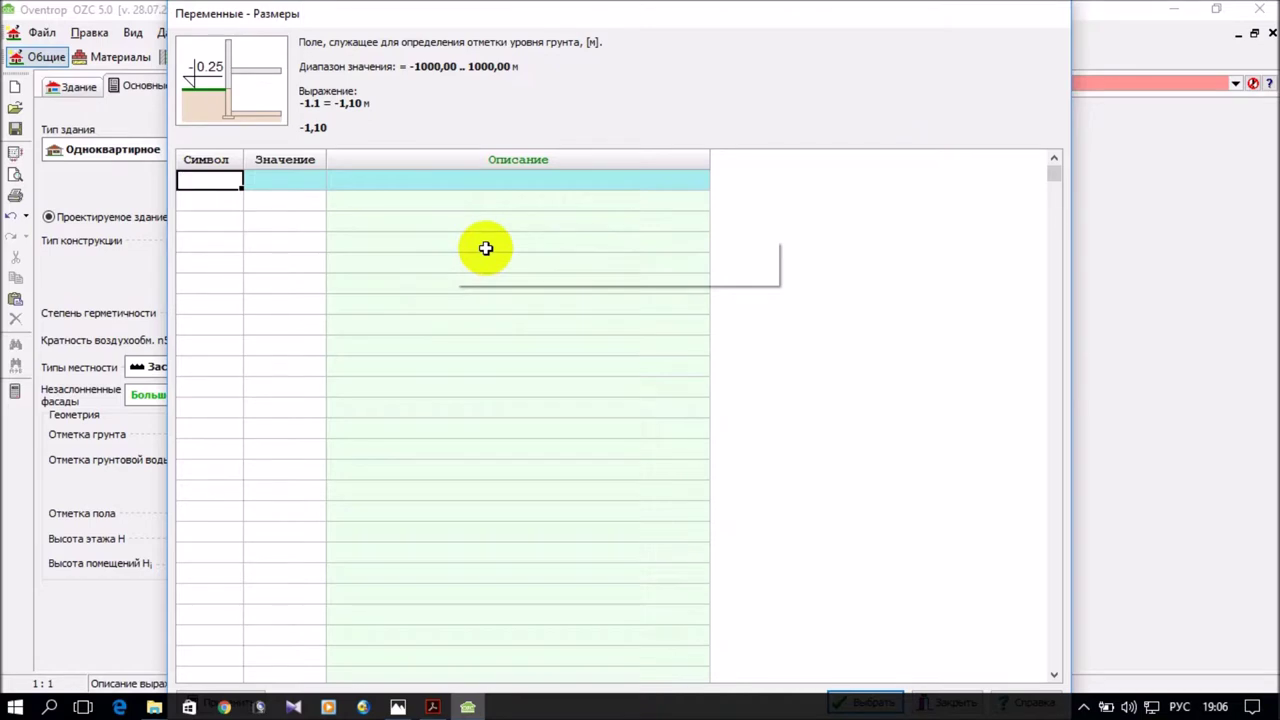
text(я)
key(BackSpace)
key(alt+shift)
text(z)
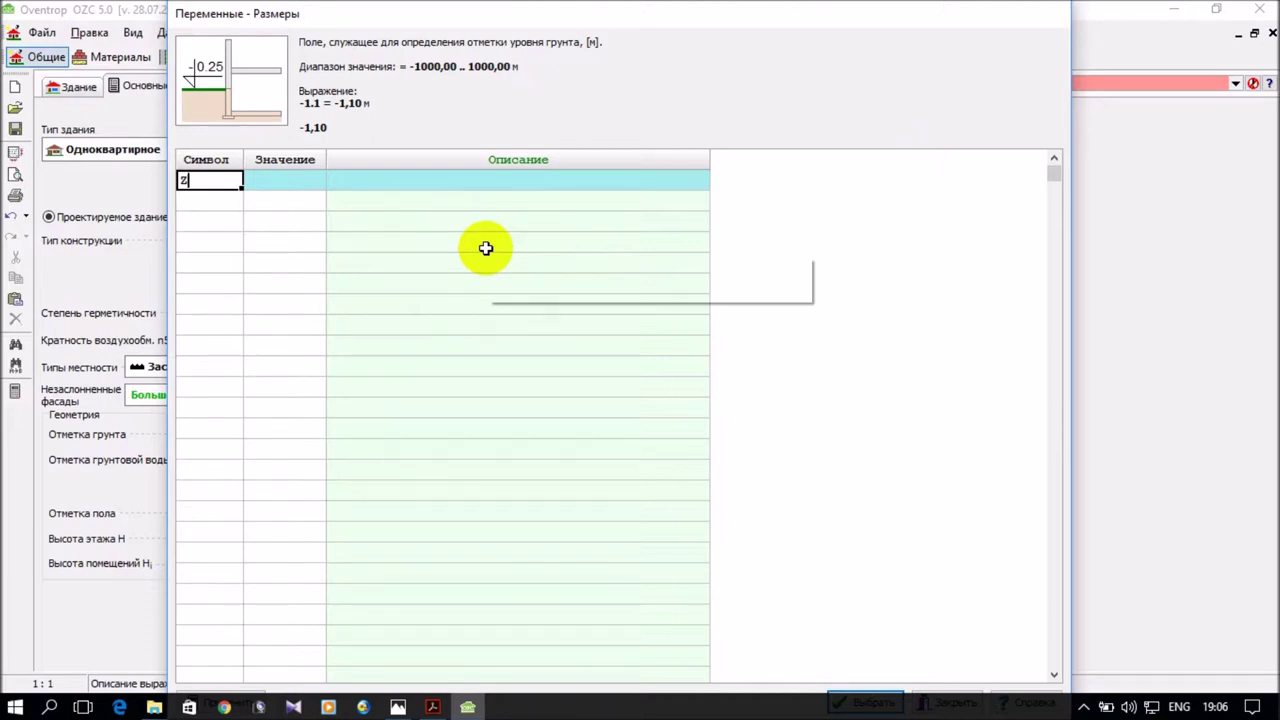
text(hgr)
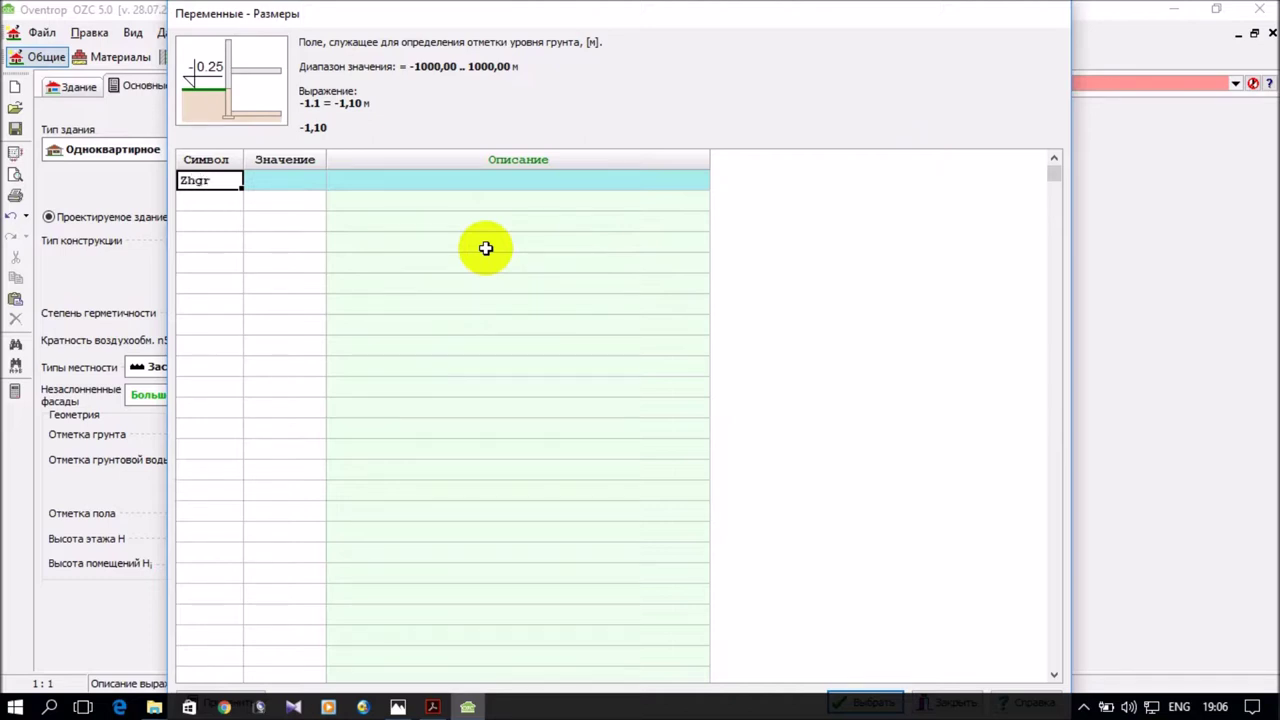
click(286, 180)
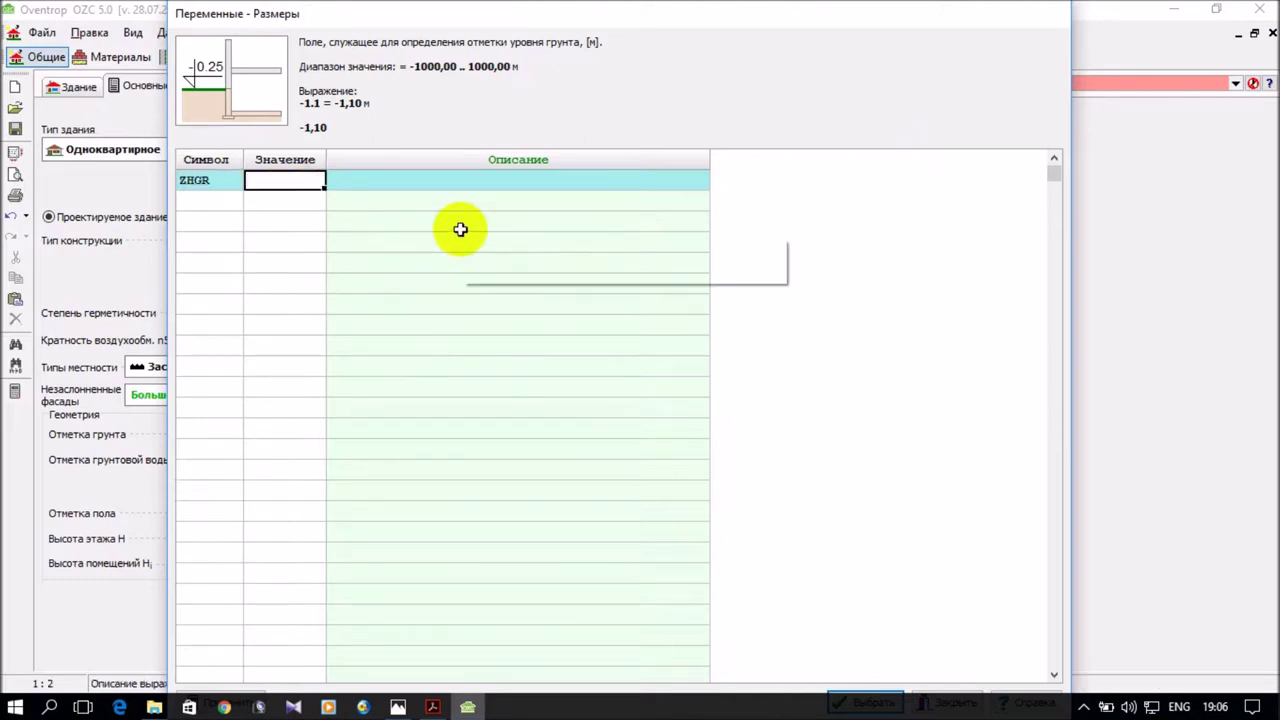
text(-1)
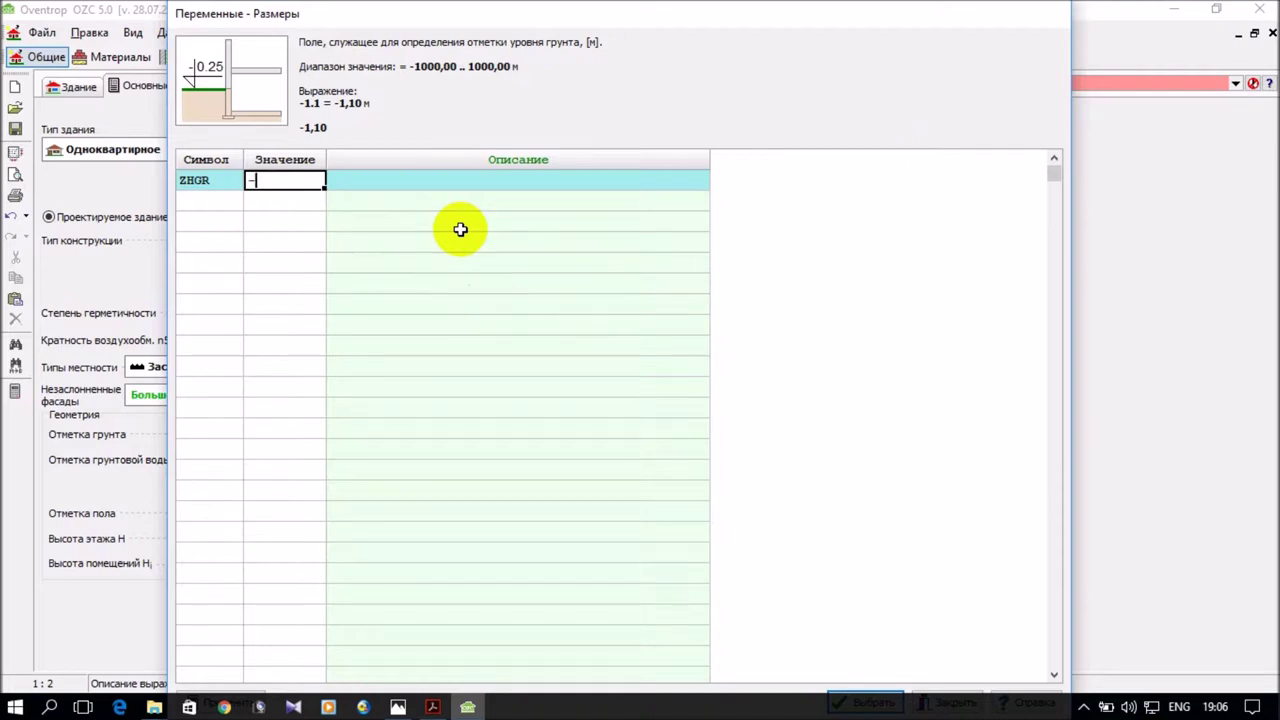
text(/1)
key(BackSpace)
key(BackSpace)
key(BackSpace)
text(1/)
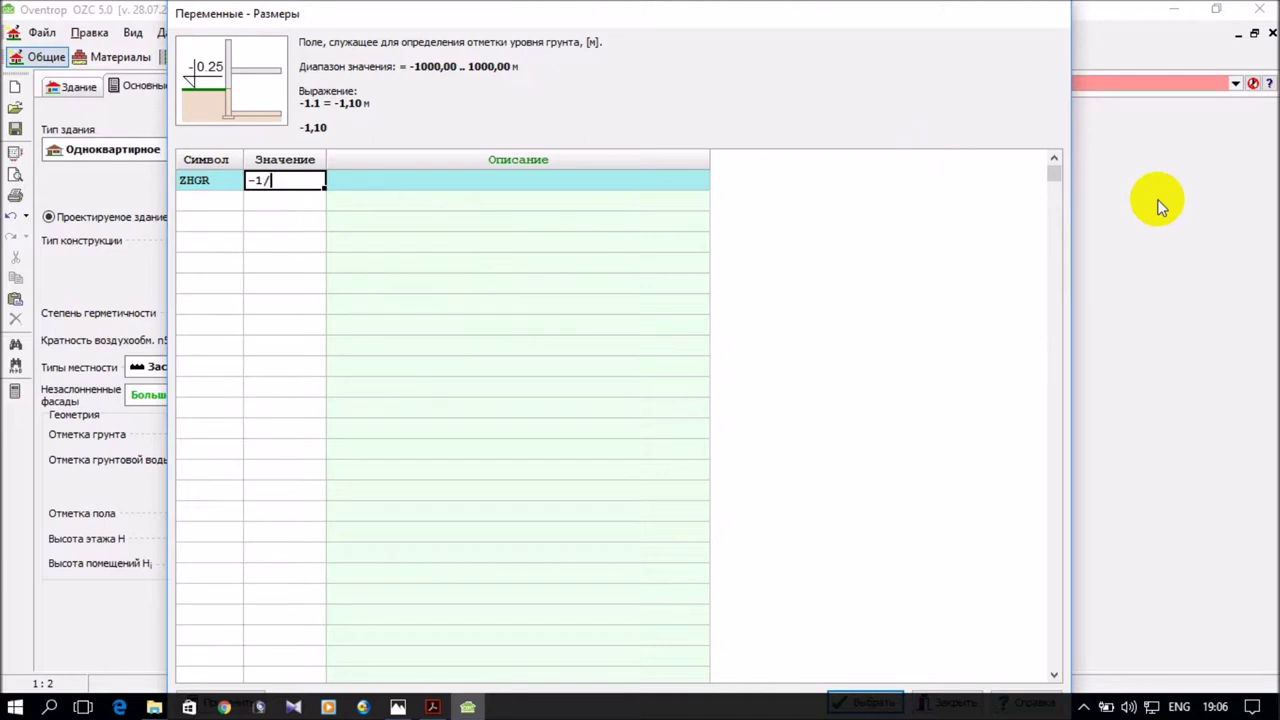
key(BackSpace)
text(.1)
click(374, 182)
Describe ZHGR as 'Отметка отмостки' and insert it into the ground-level field.
key(alt+shift)
text(О)
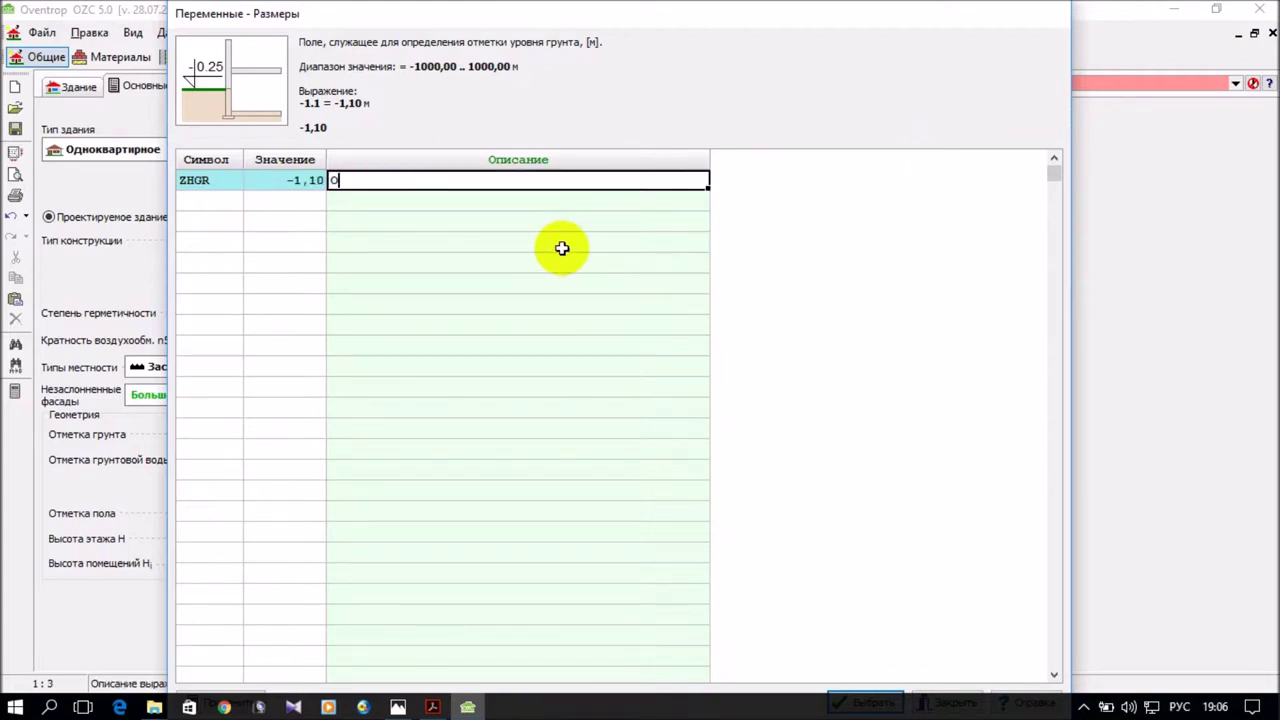
text(тметка отмостки)
click(549, 242)
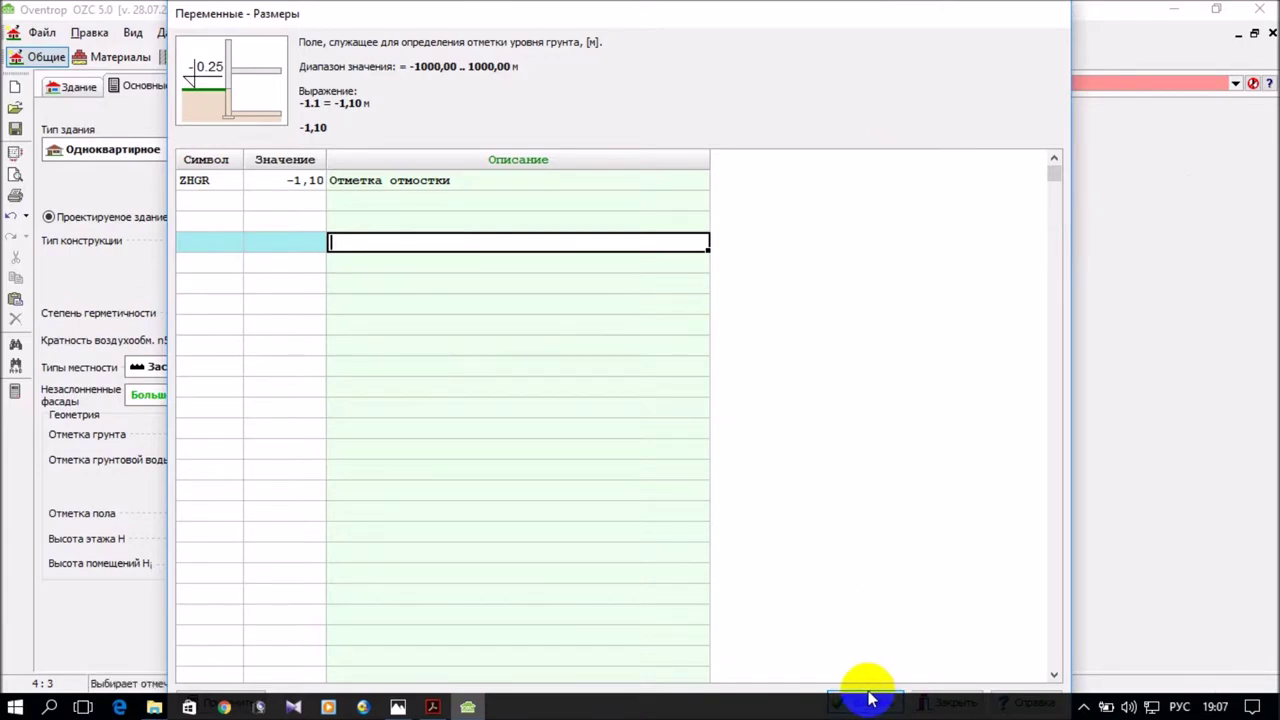
click(278, 183)
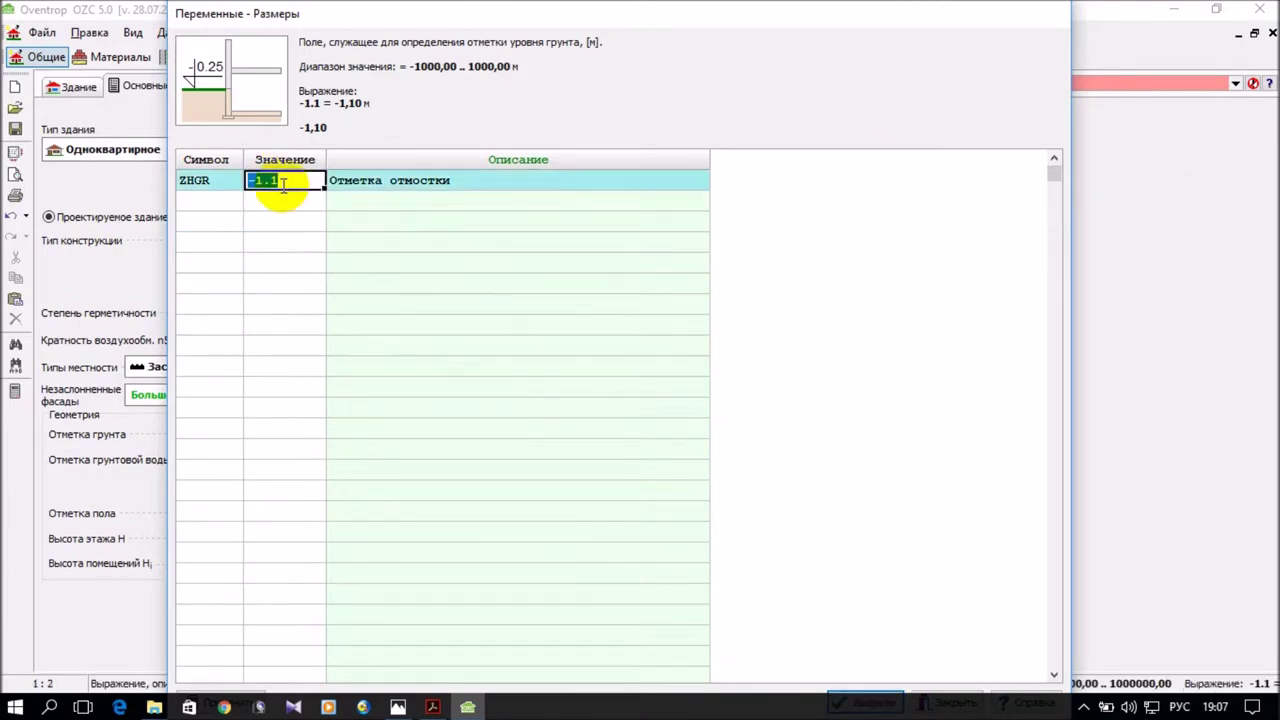
click(852, 697)
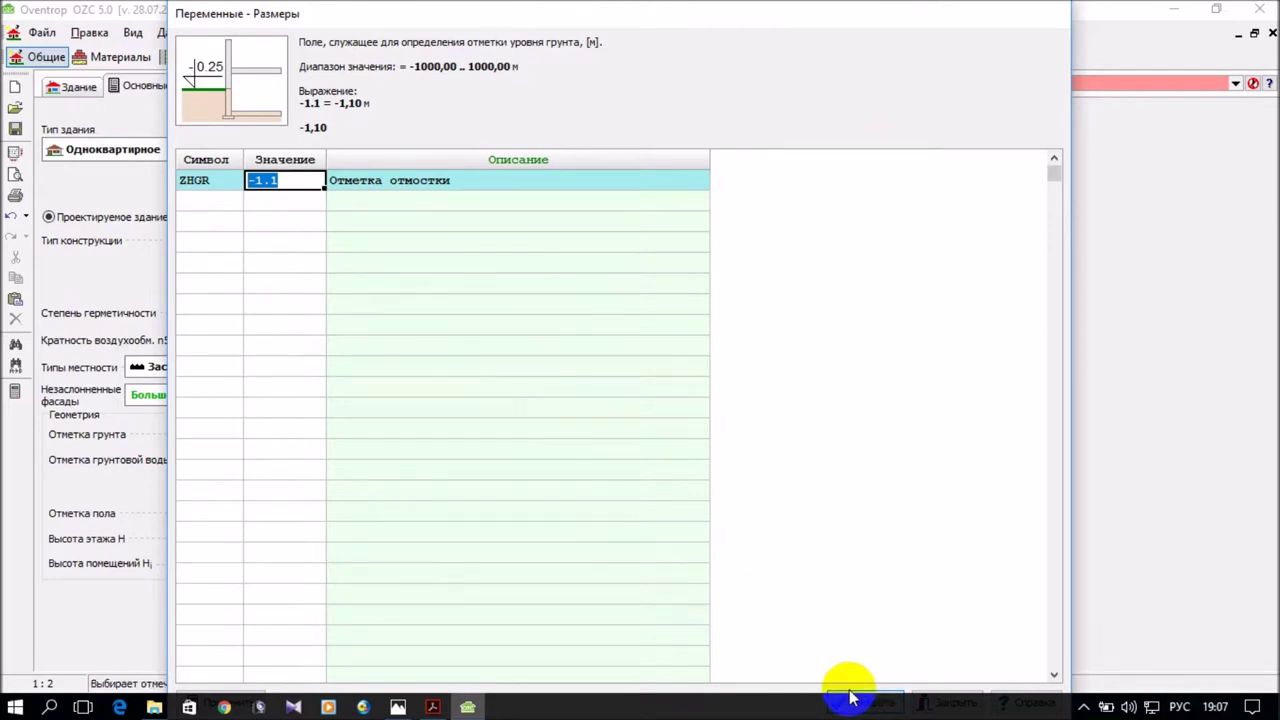
click(848, 695)
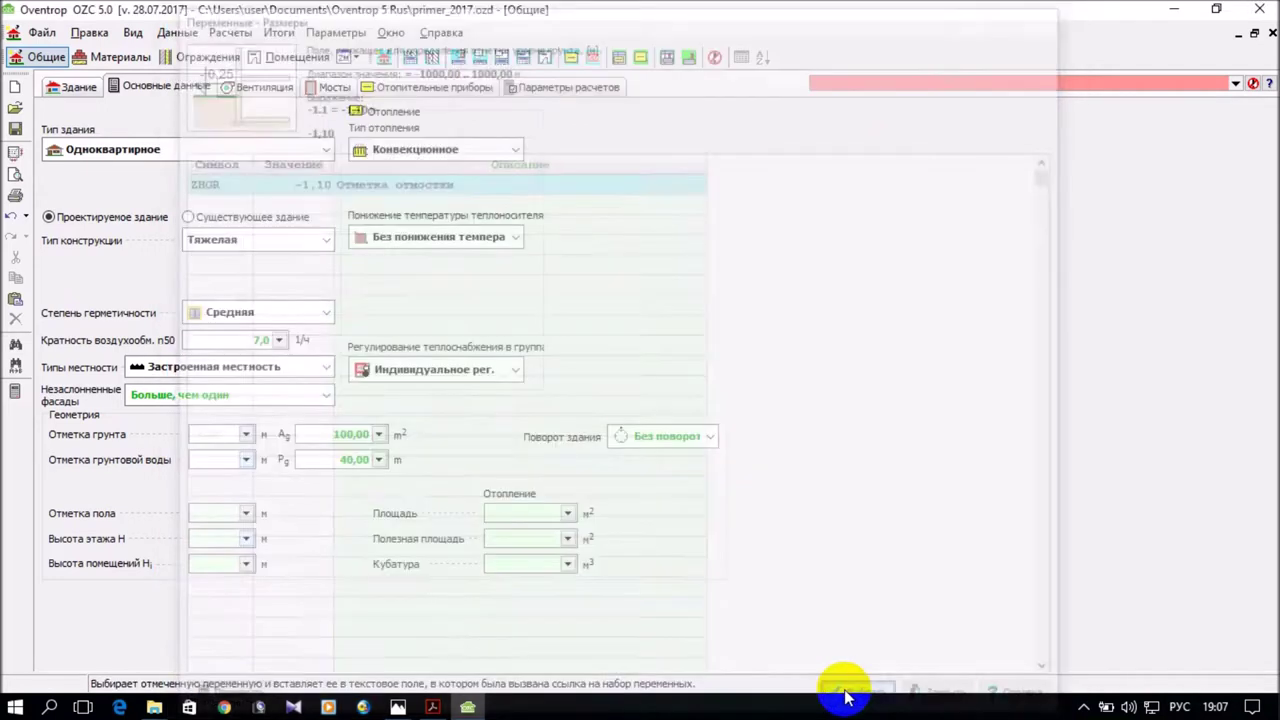
Delete the trailing -1,1 so Отметка грунта holds only ZHGR (-1,10 m).
click(222, 460)
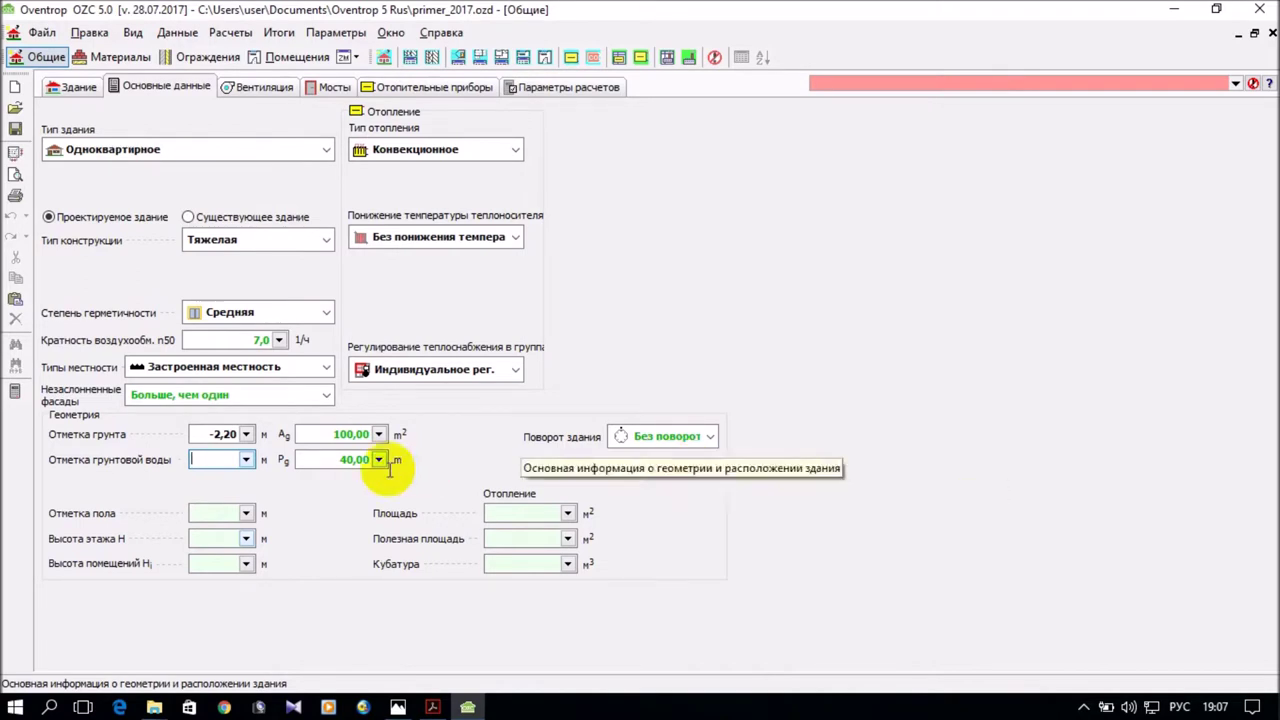
click(212, 432)
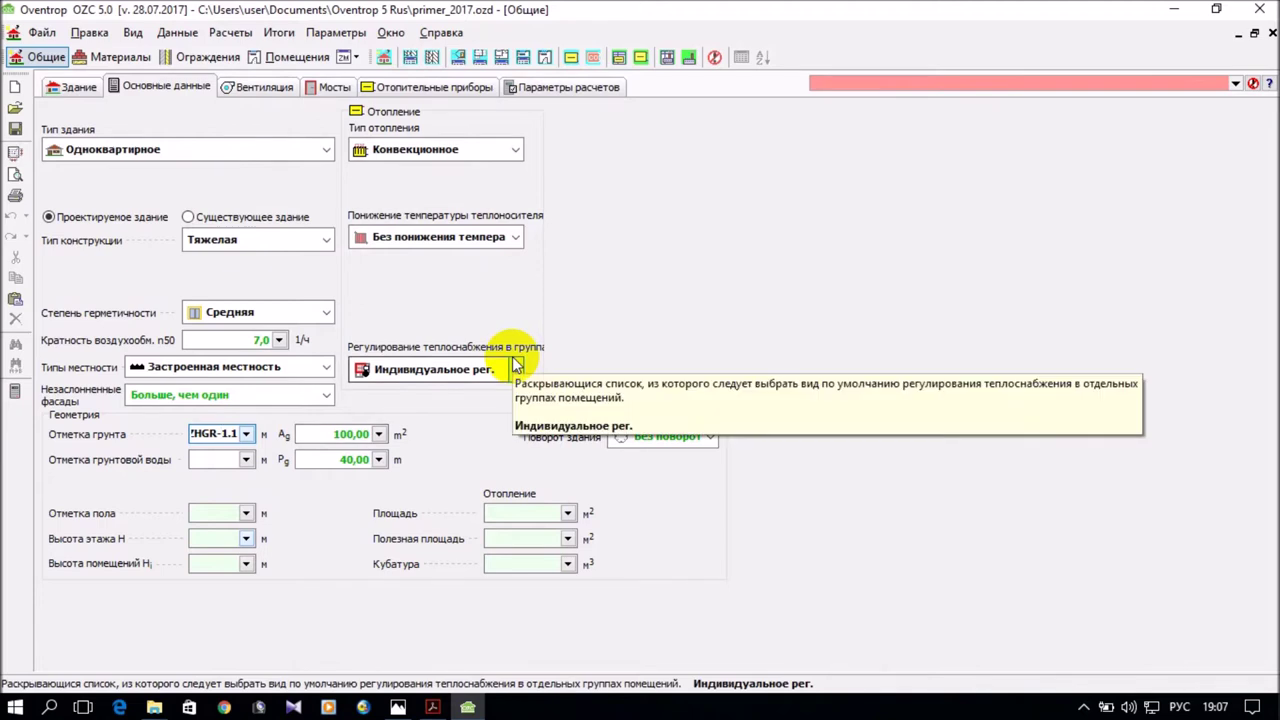
key(Delete)
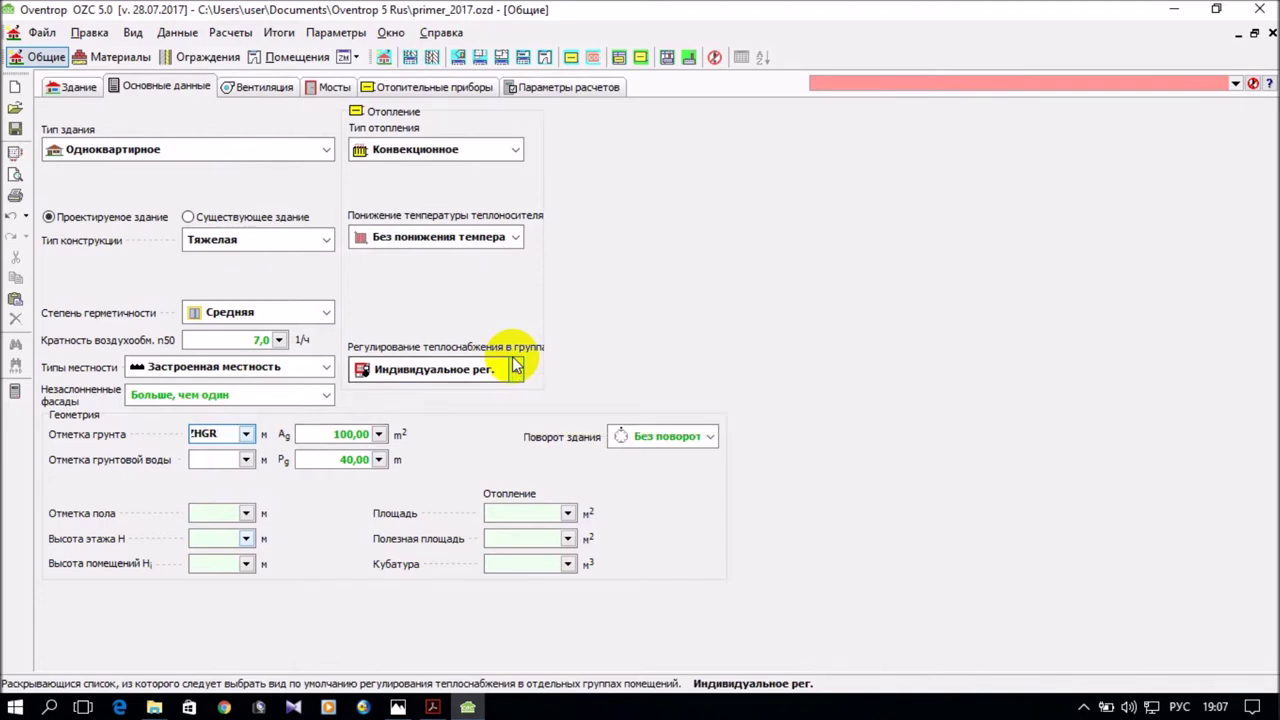
click(228, 459)
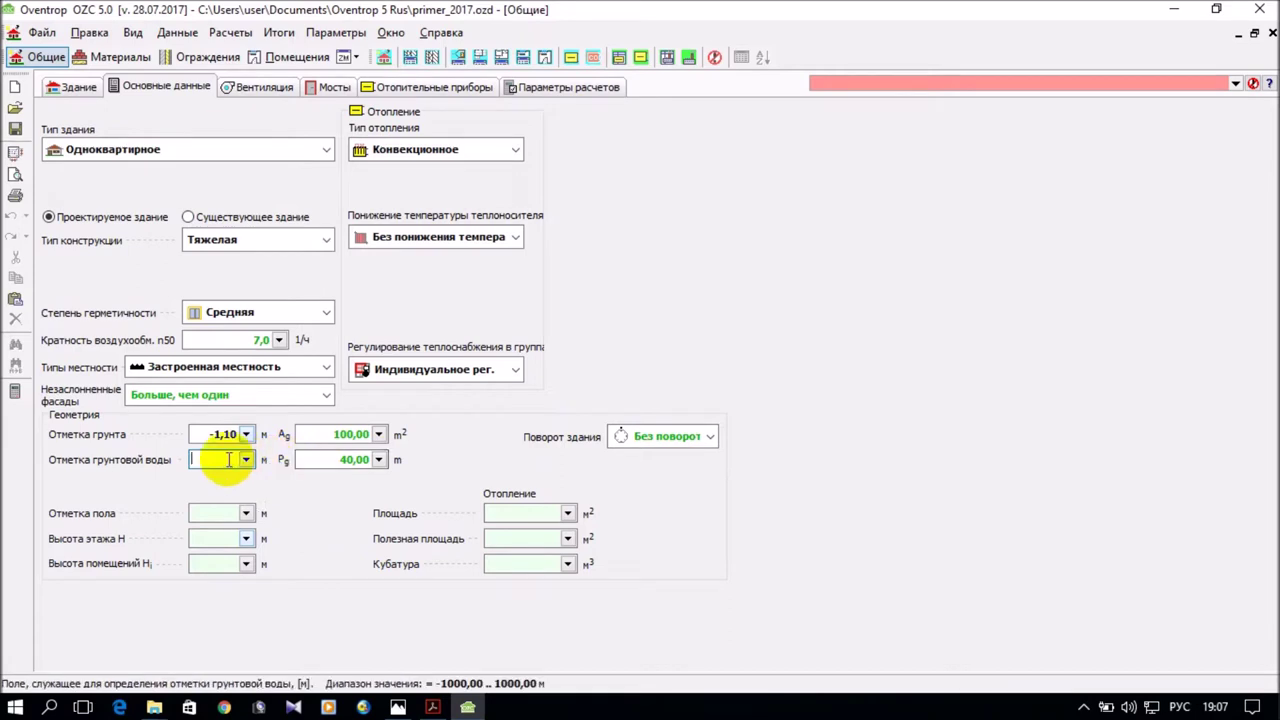
mouse_move(215, 465)
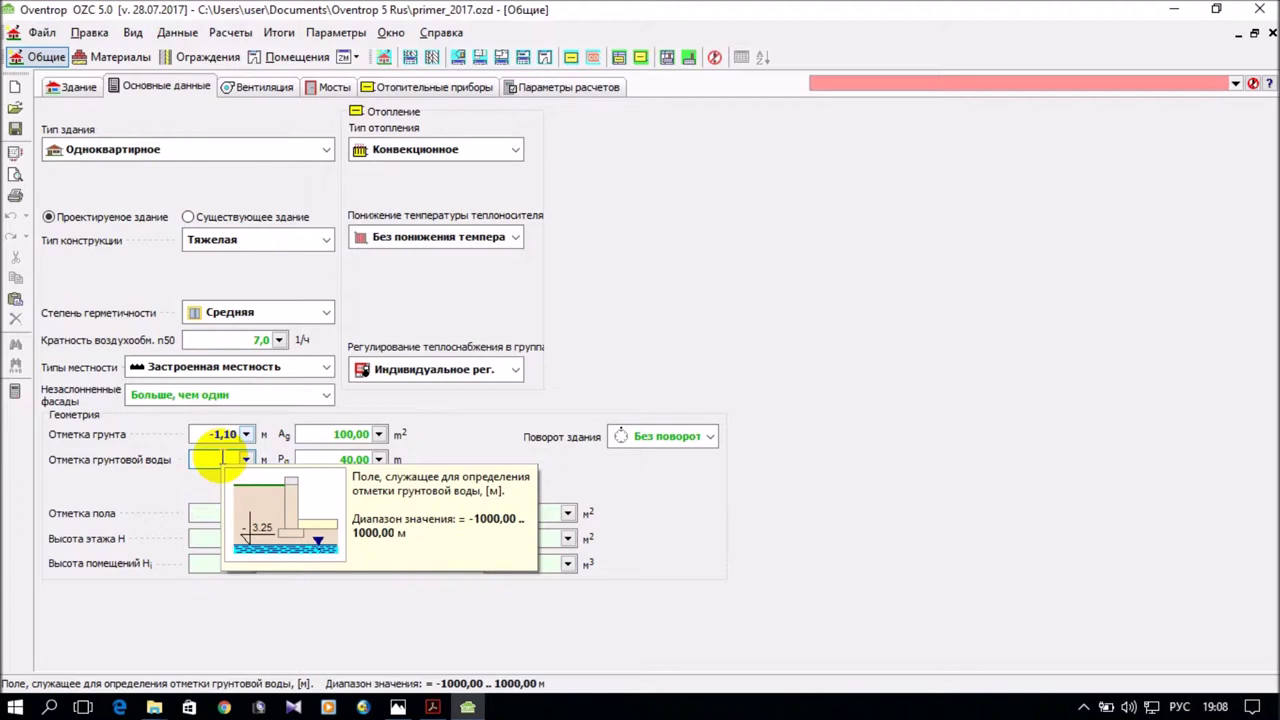
Enter -3.25 m as the groundwater level (Отметка грунтовой воды) and show the floor-plan drawing.
text(-)
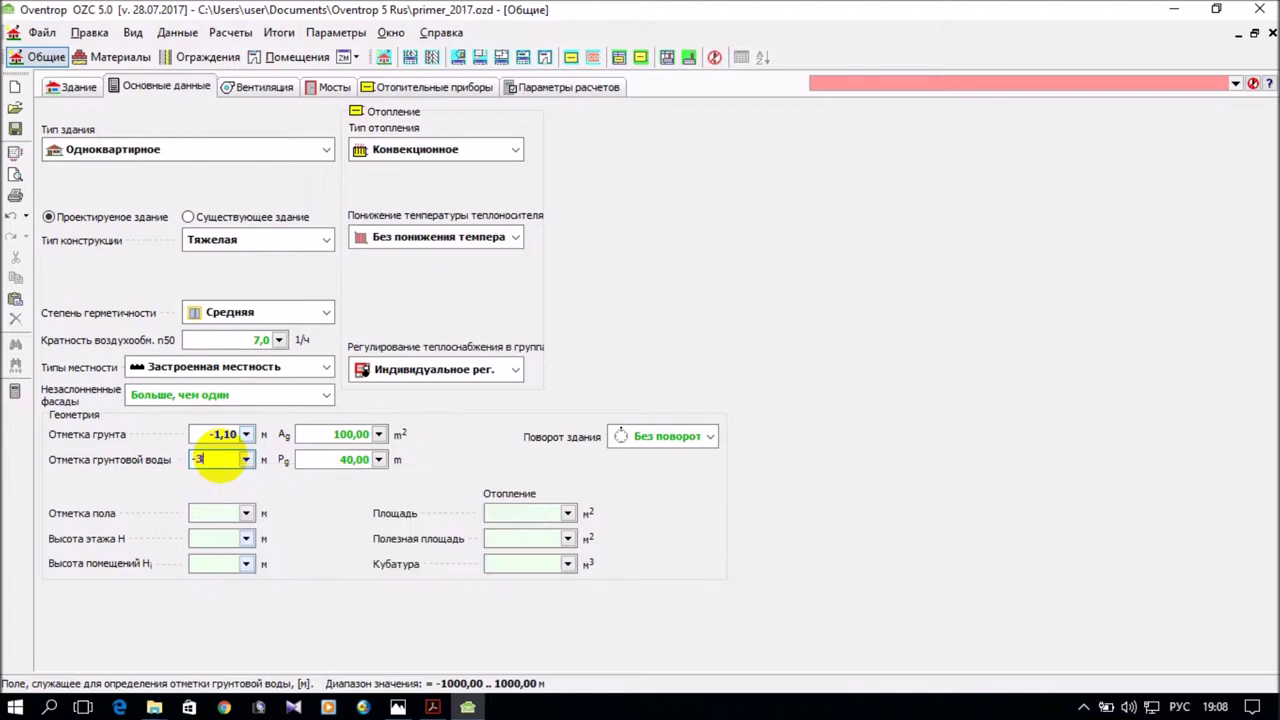
text(3ю)
key(BackSpace)
text(.25)
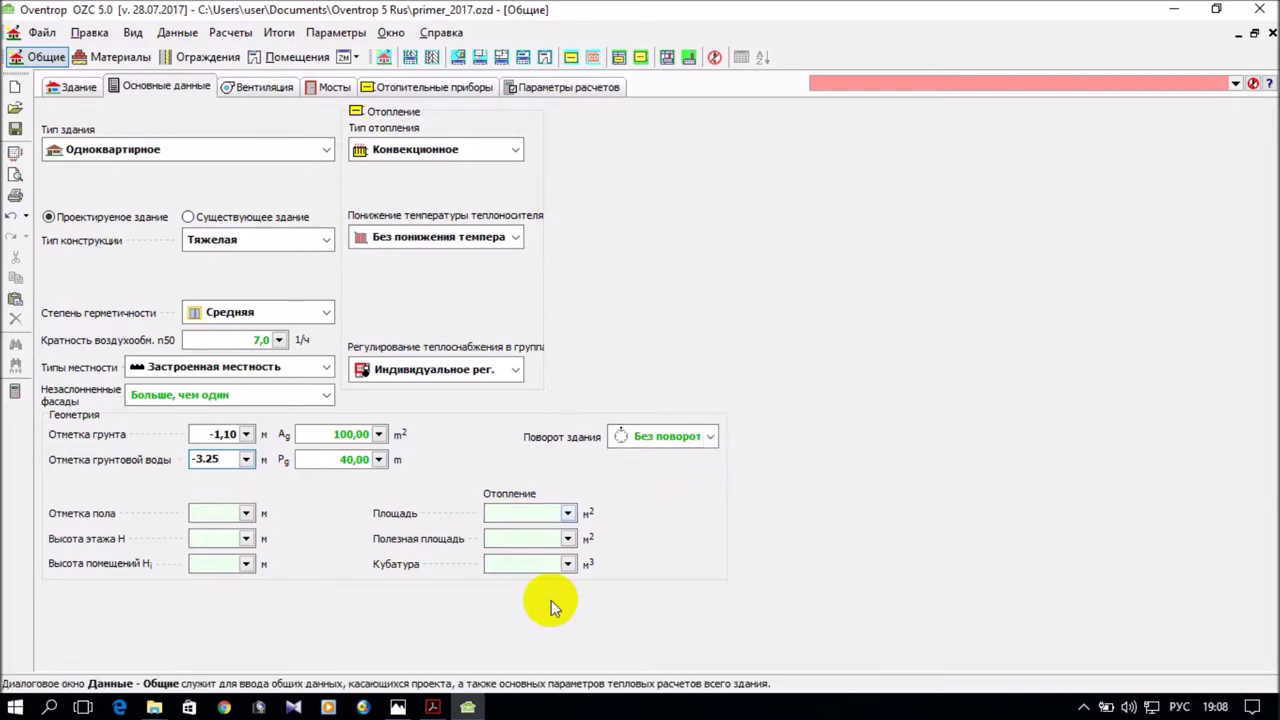
click(398, 707)
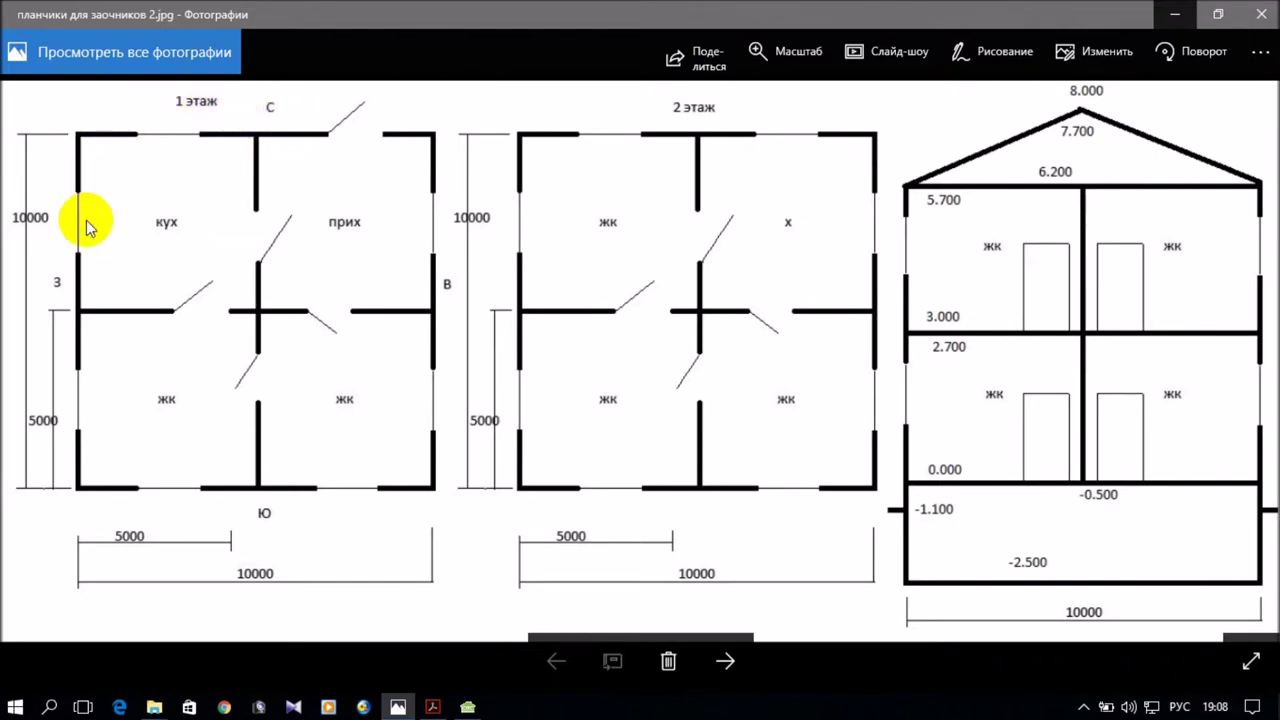
Minimize the Photos floor-plan drawing to return to the Oventrop project.
click(1171, 15)
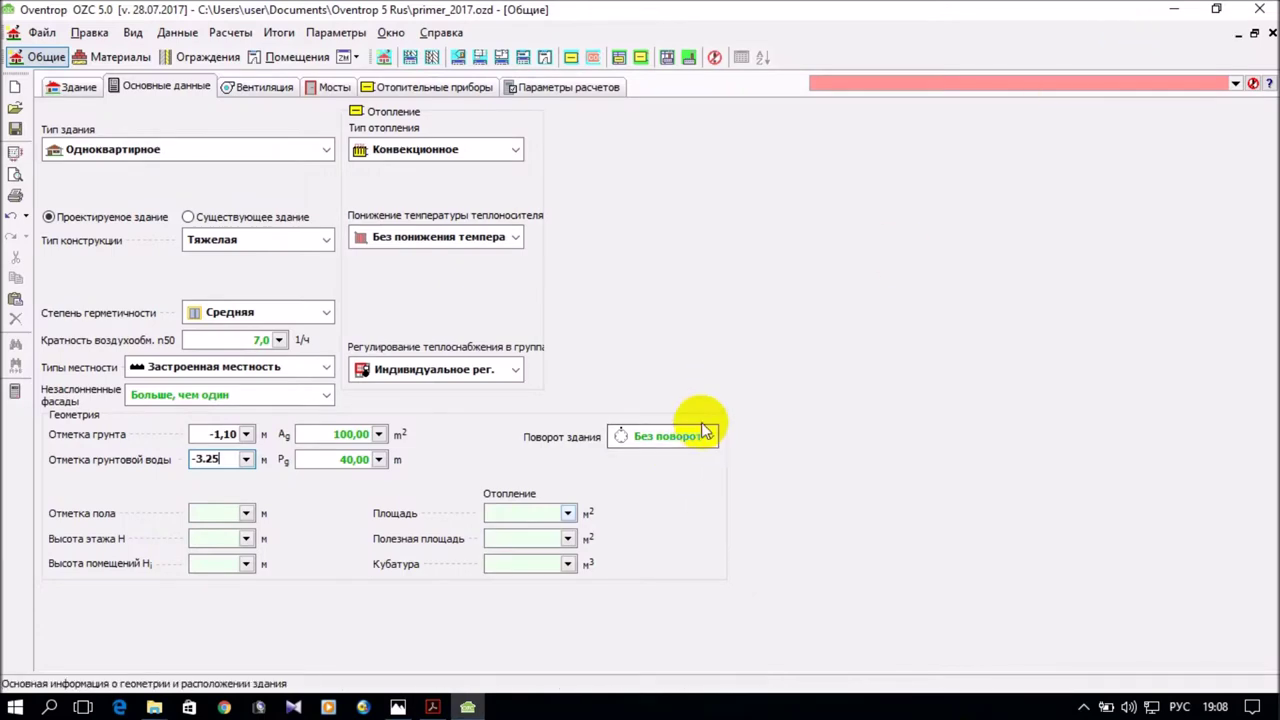
Leave building rotation at Без поворота and switch to the Вентиляция tab.
click(711, 438)
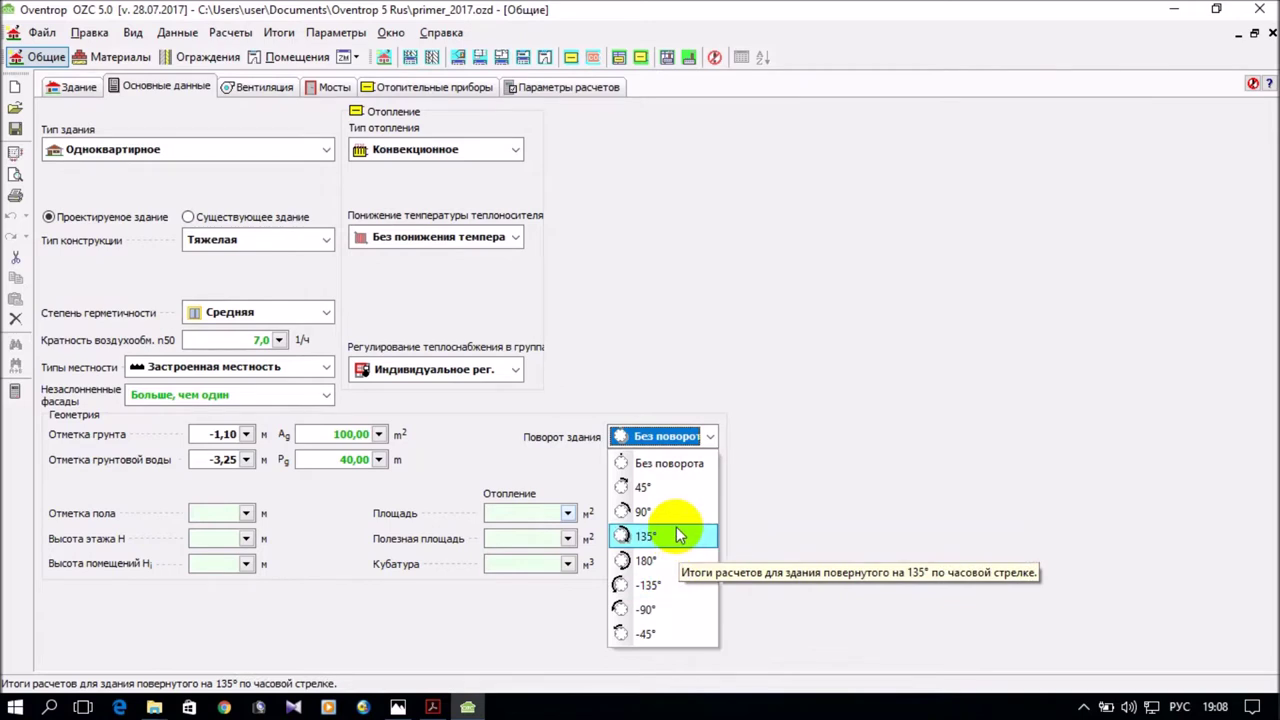
click(646, 330)
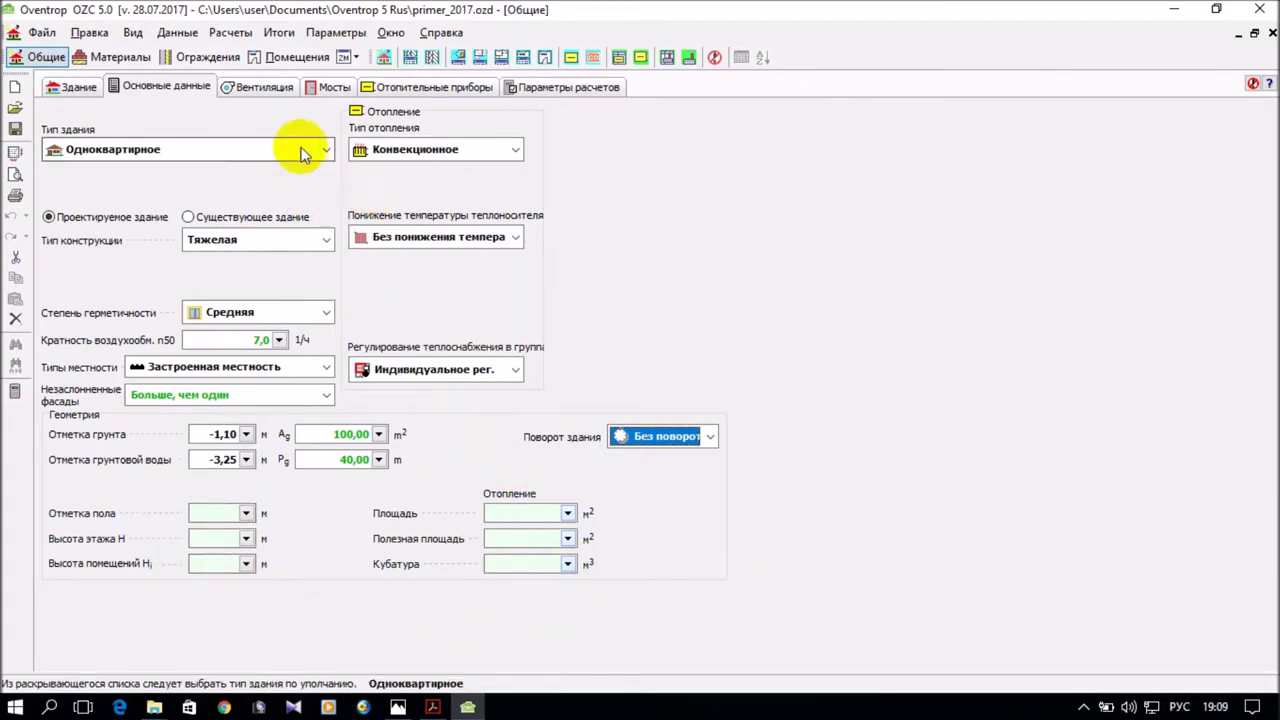
click(268, 90)
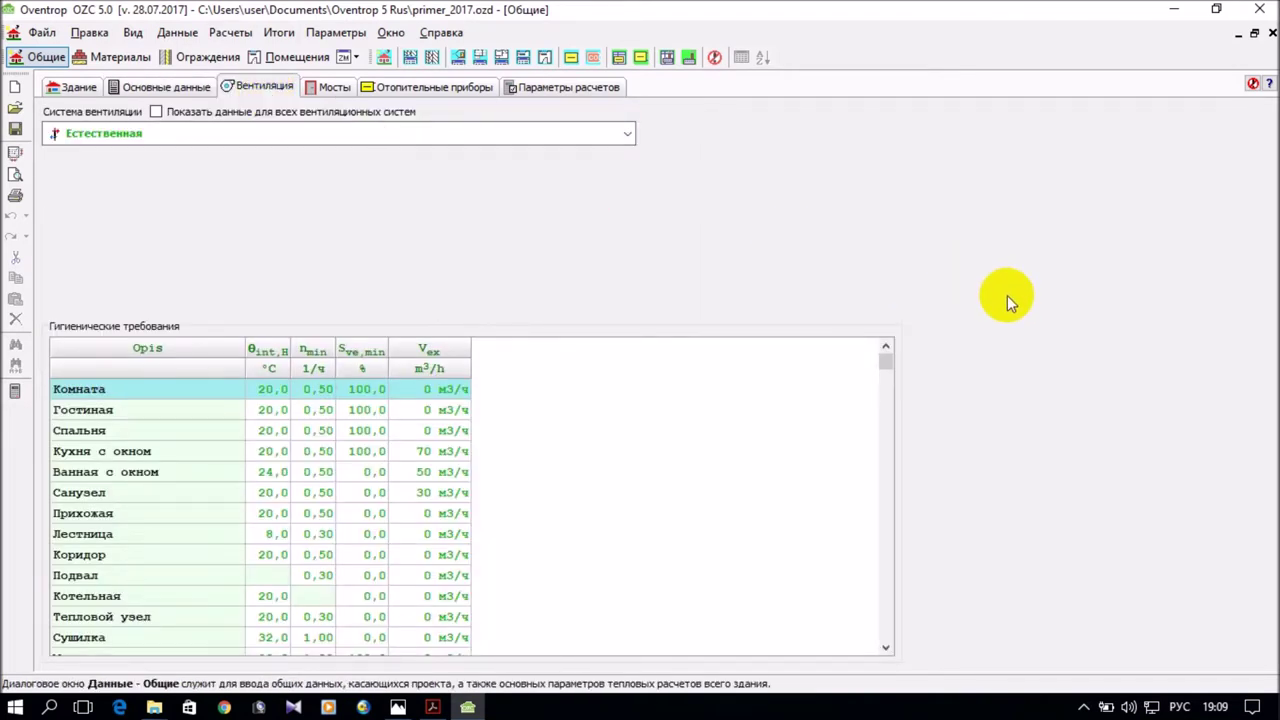
click(625, 136)
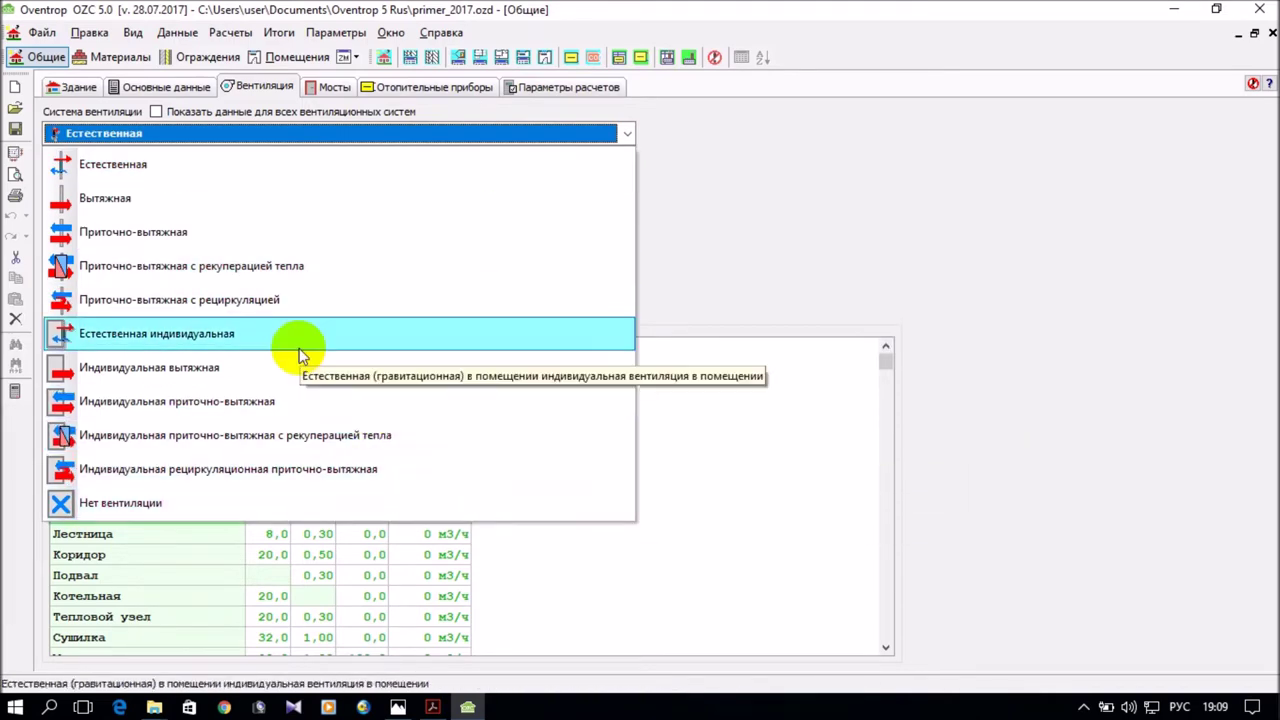
click(171, 166)
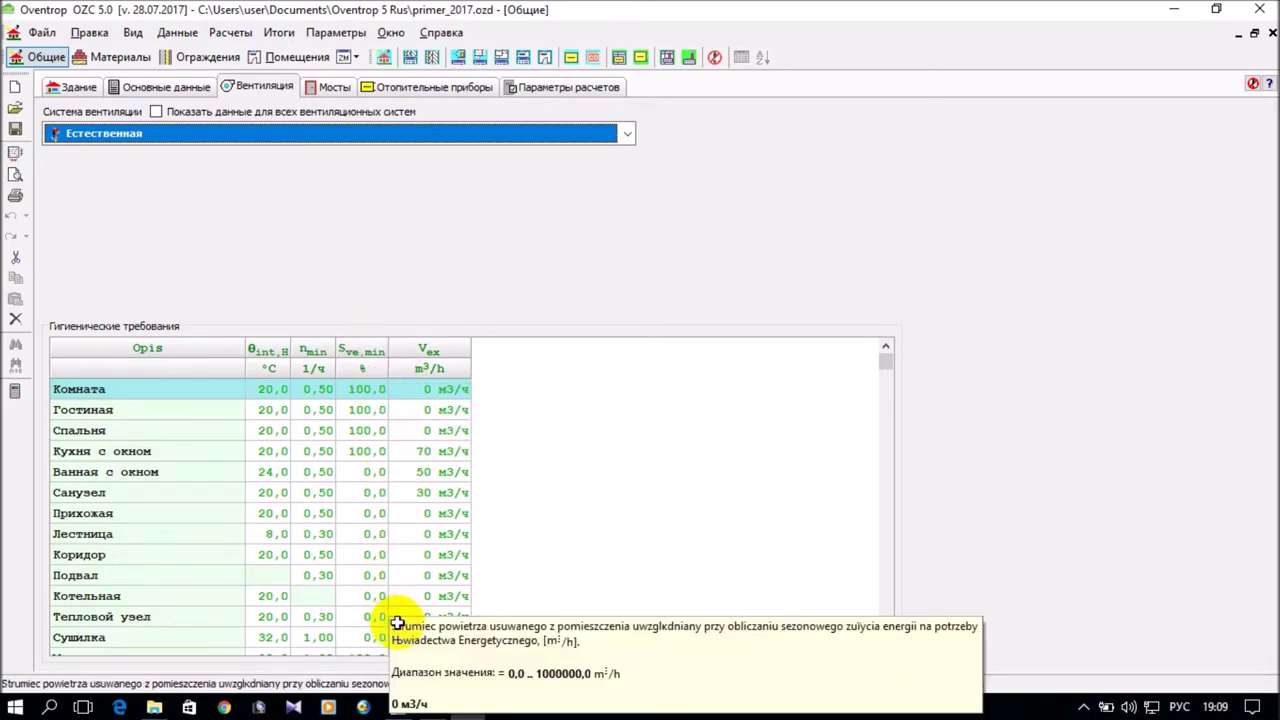
scroll(420, 513, down, 1)
scroll(420, 513, down, 5)
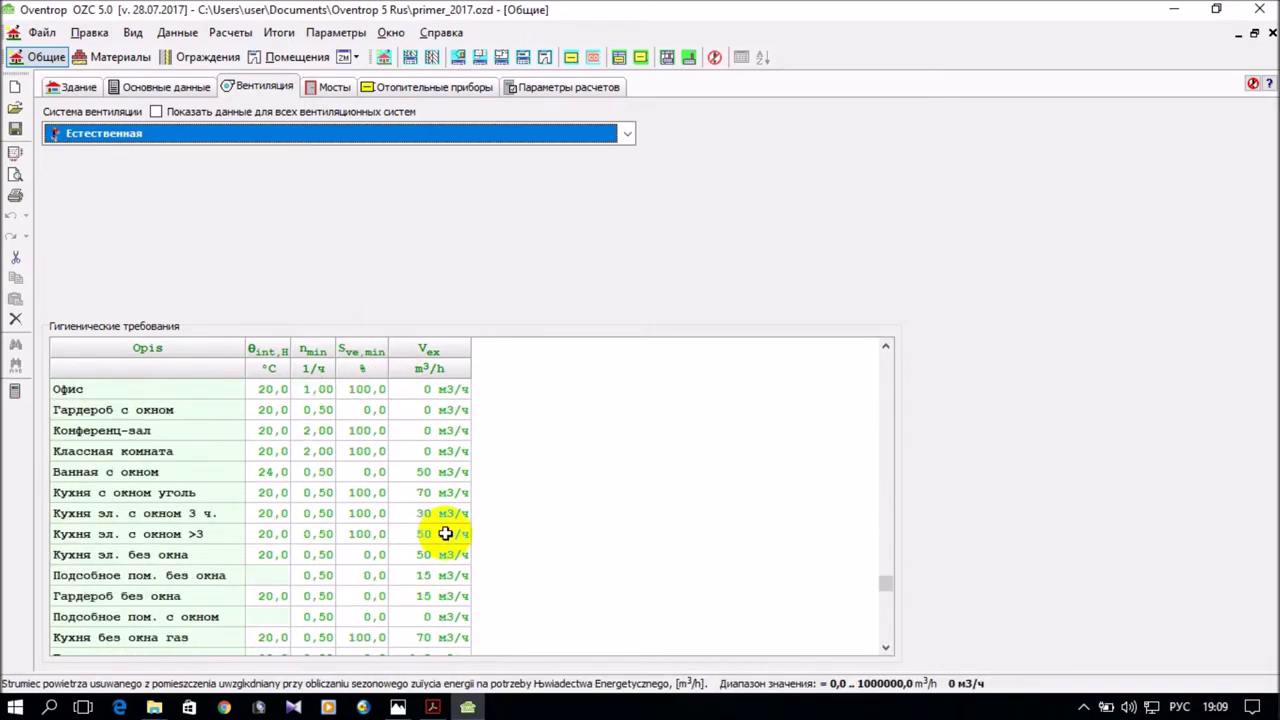
scroll(440, 533, up, 1)
scroll(440, 533, up, 10)
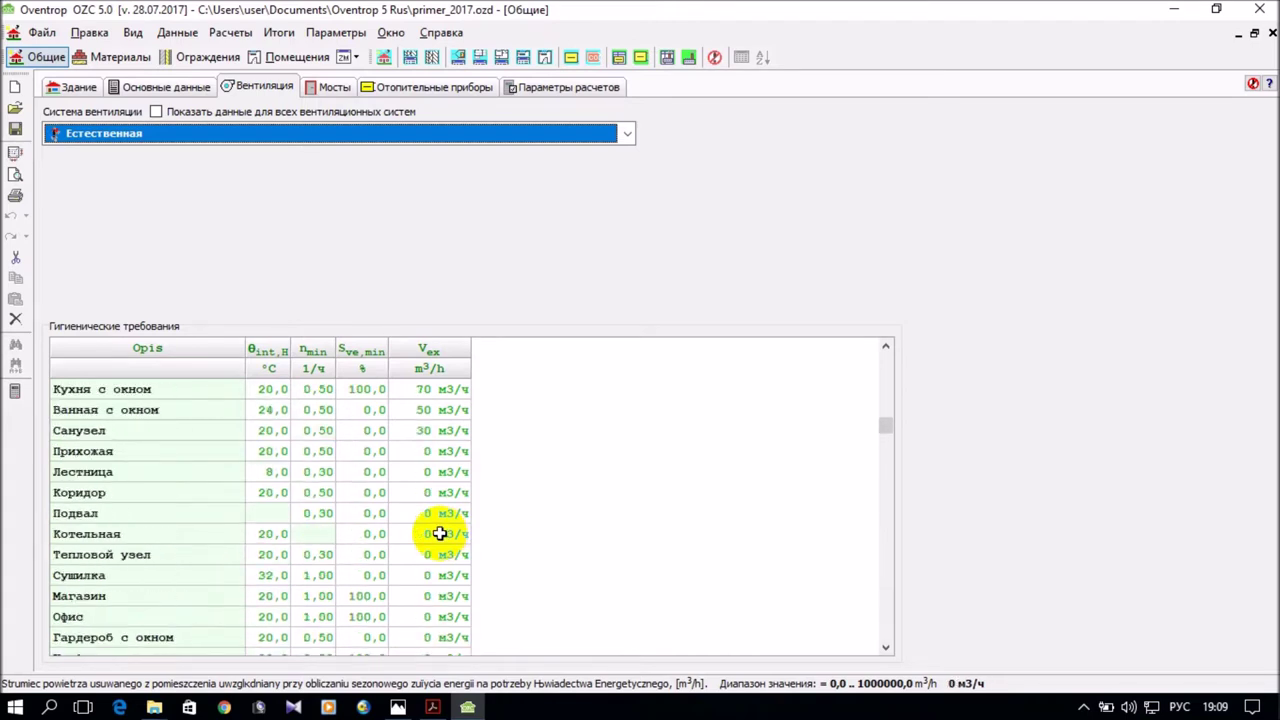
mouse_move(435, 531)
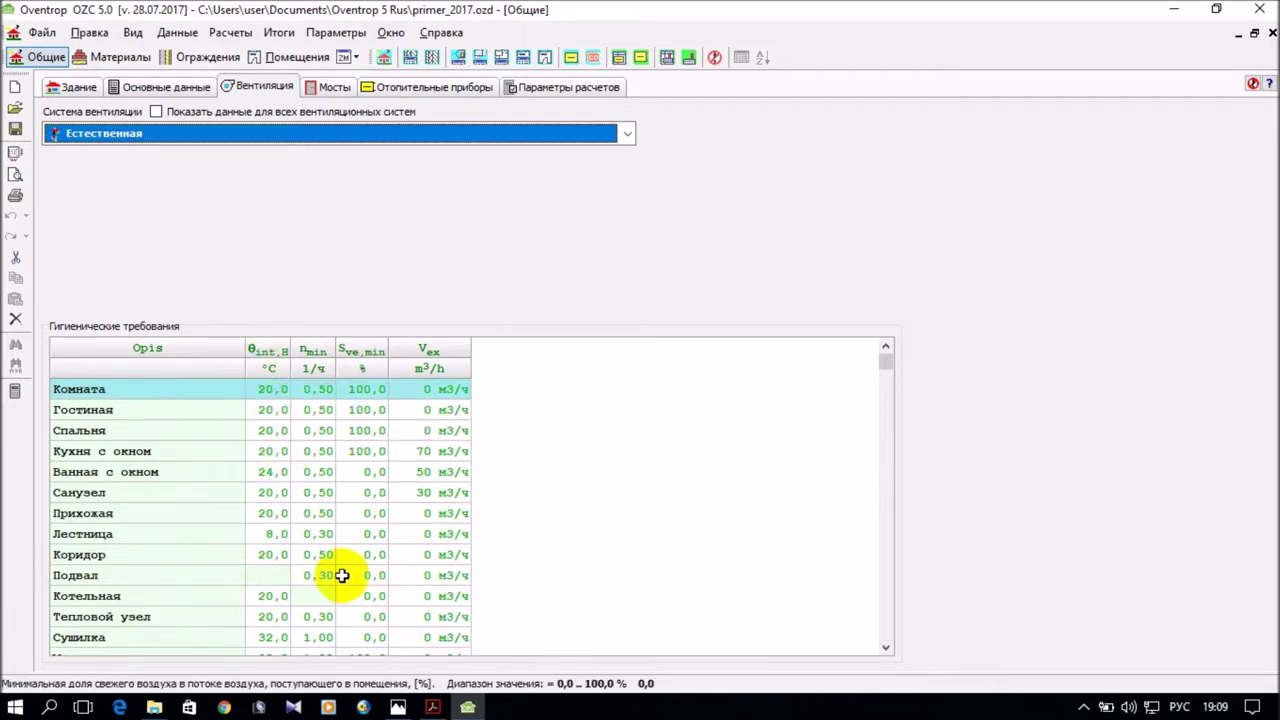
mouse_move(340, 578)
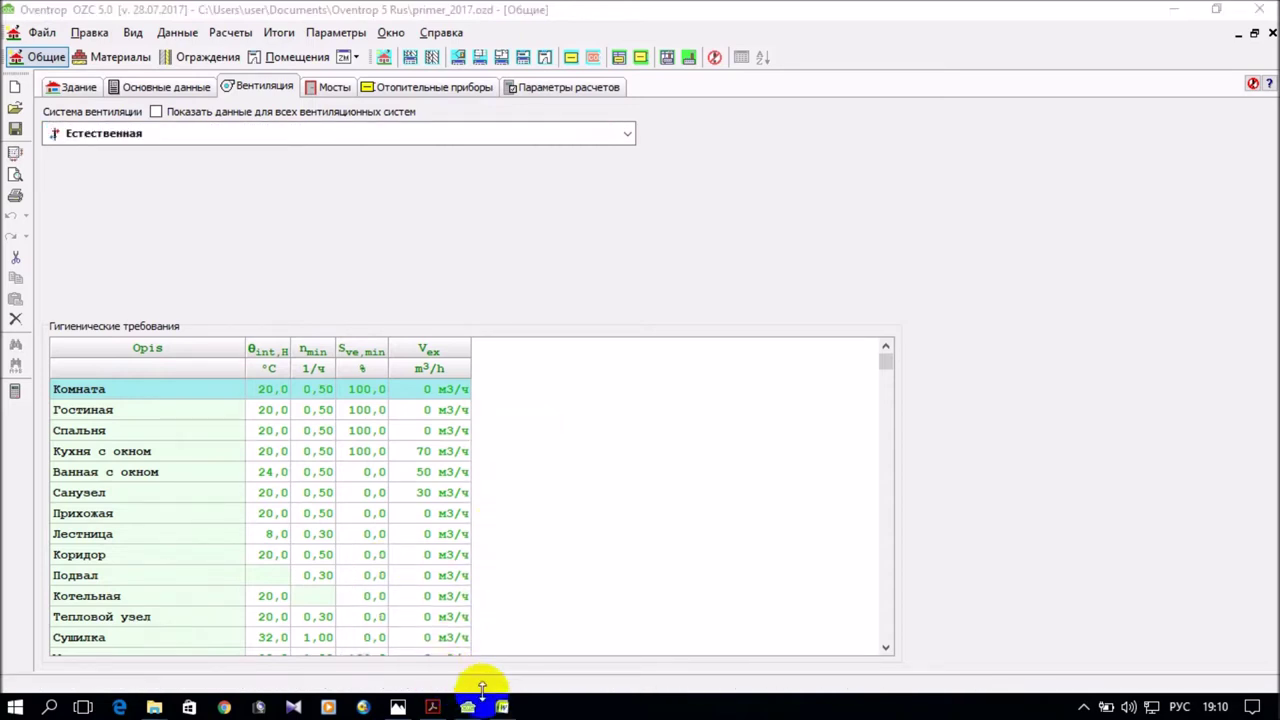
mouse_move(505, 707)
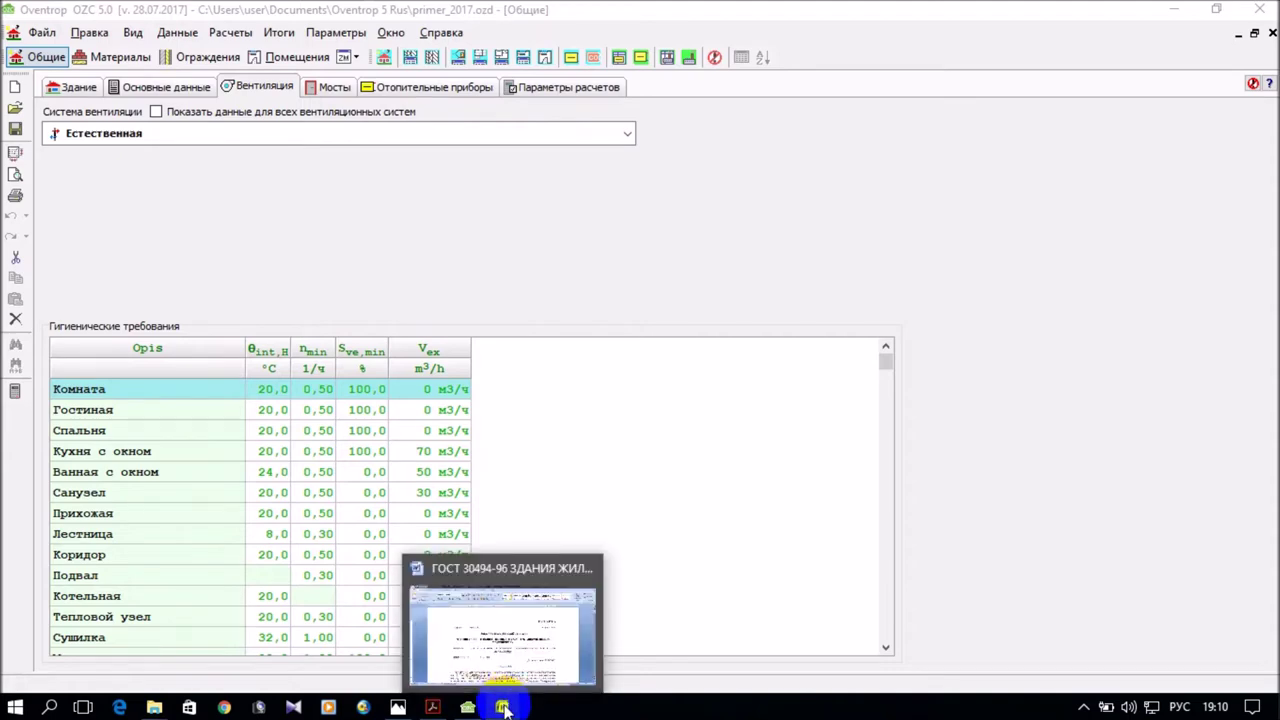
Bring up the Word document and select the standard number ГОСТ 30494-96.
click(505, 707)
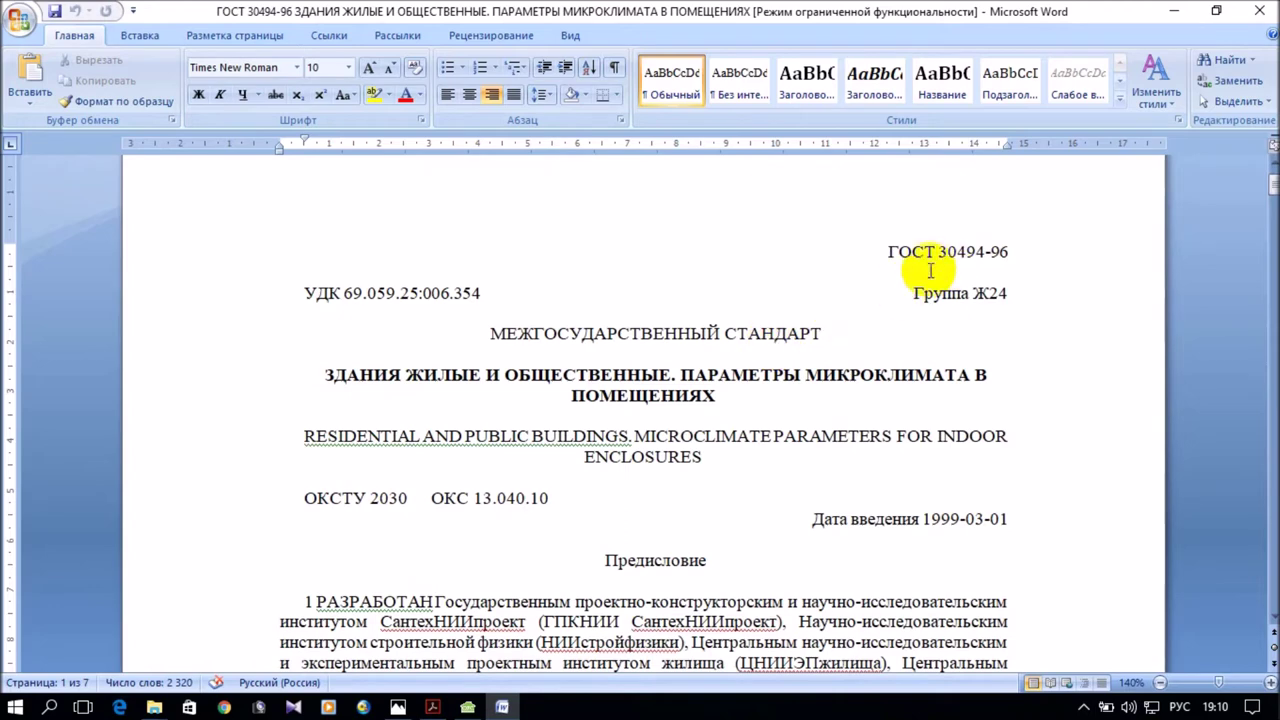
click(895, 252)
drag(895, 252, 1018, 250)
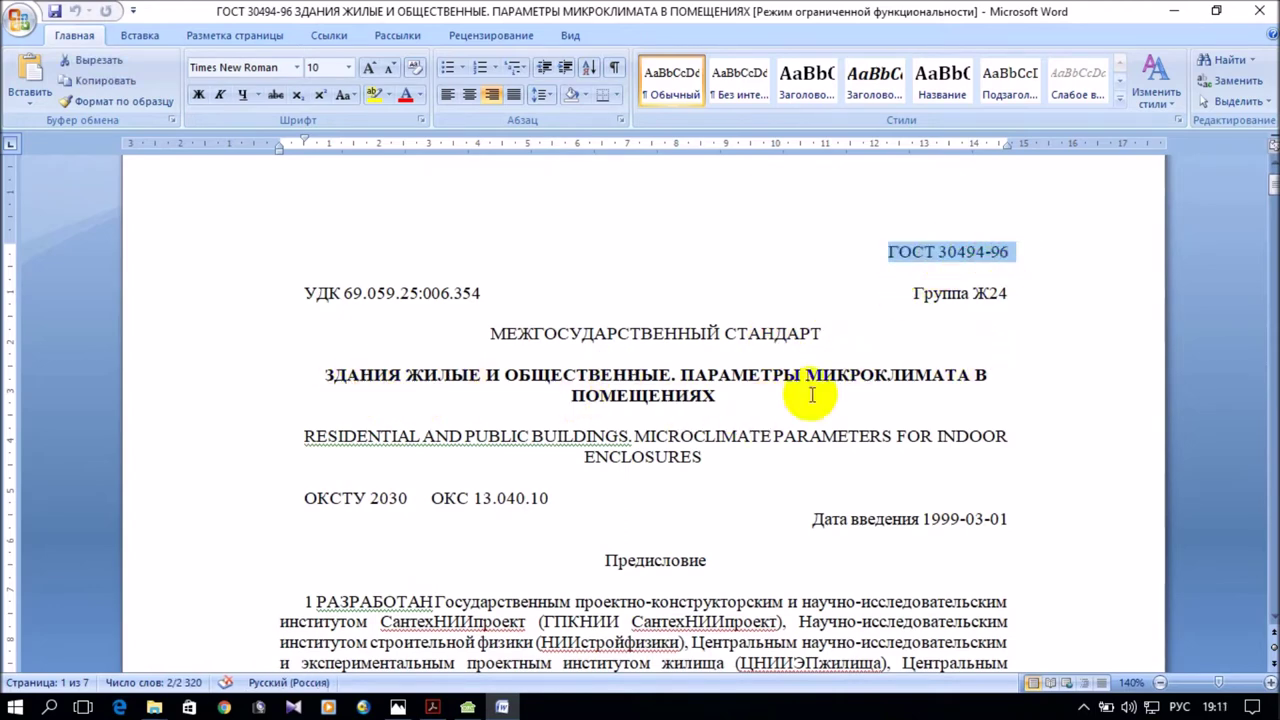
Scroll to Table 1 with indoor temperature, humidity and air-speed norms.
scroll(972, 440, down, 20)
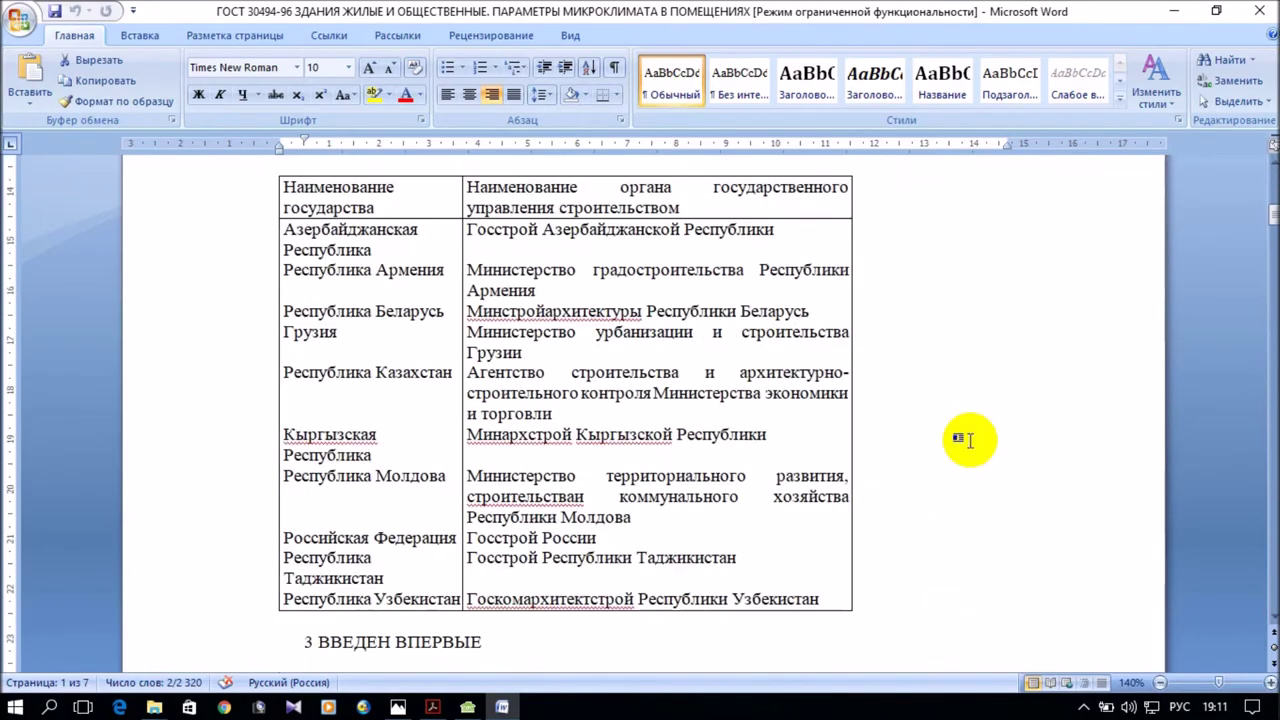
scroll(970, 432, down, 20)
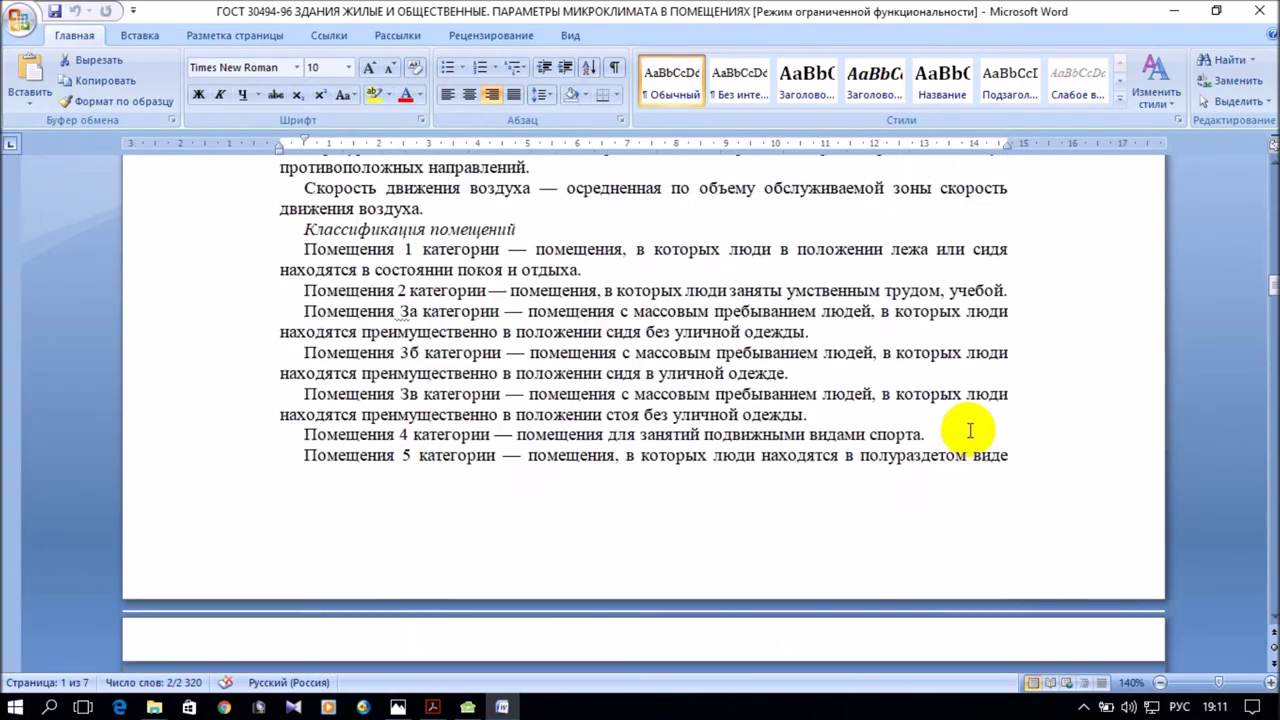
scroll(966, 425, down, 2)
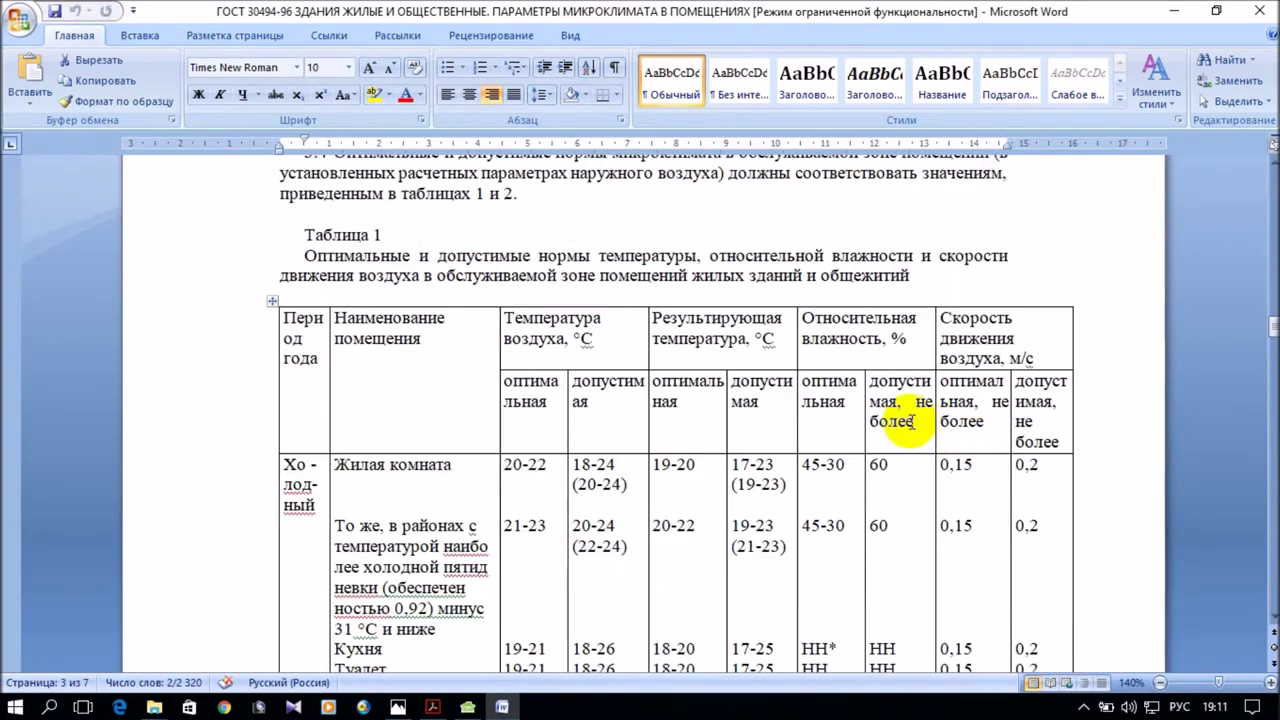
scroll(1037, 357, down, 2)
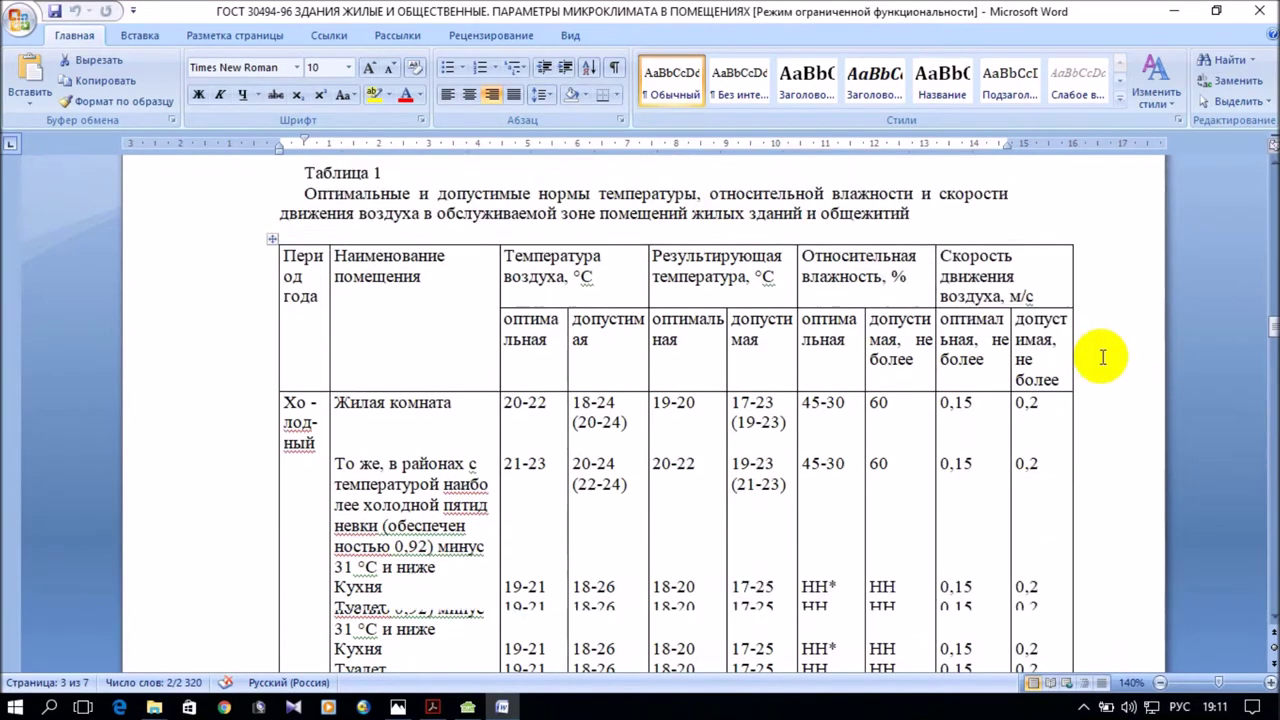
scroll(1094, 357, up, 1)
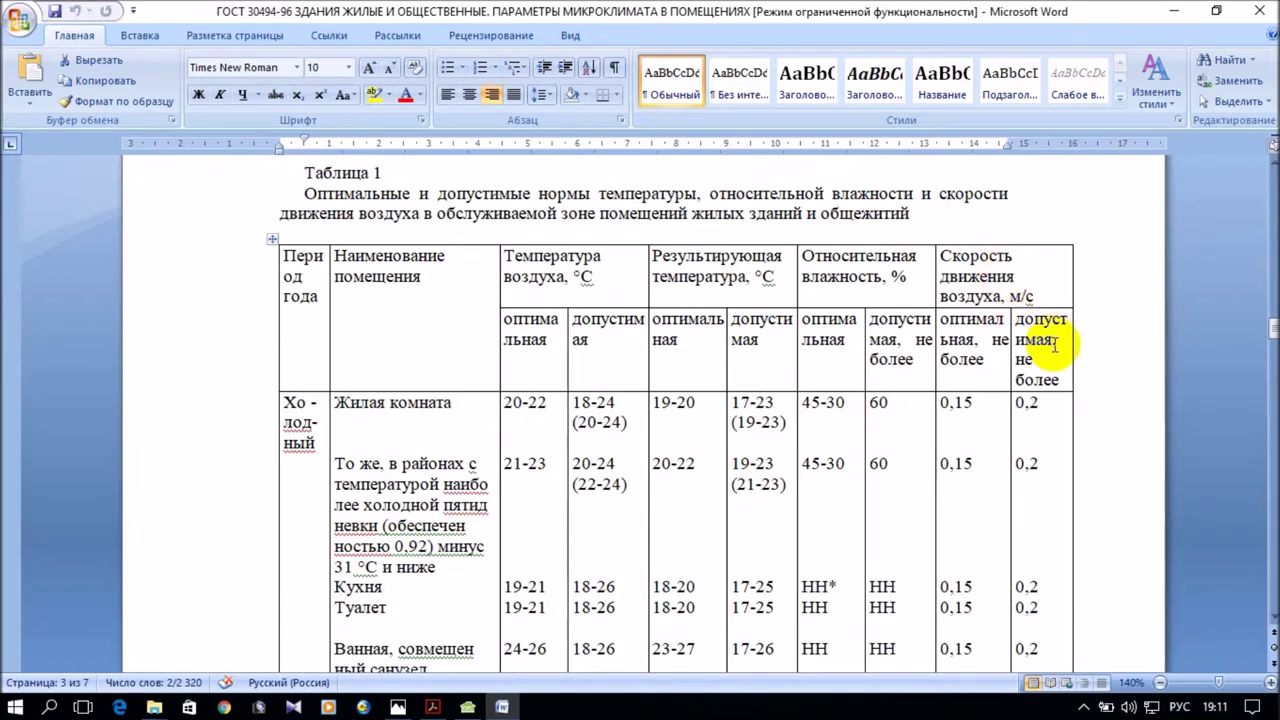
scroll(1054, 346, down, 2)
scroll(1056, 346, down, 2)
scroll(1060, 348, up, 2)
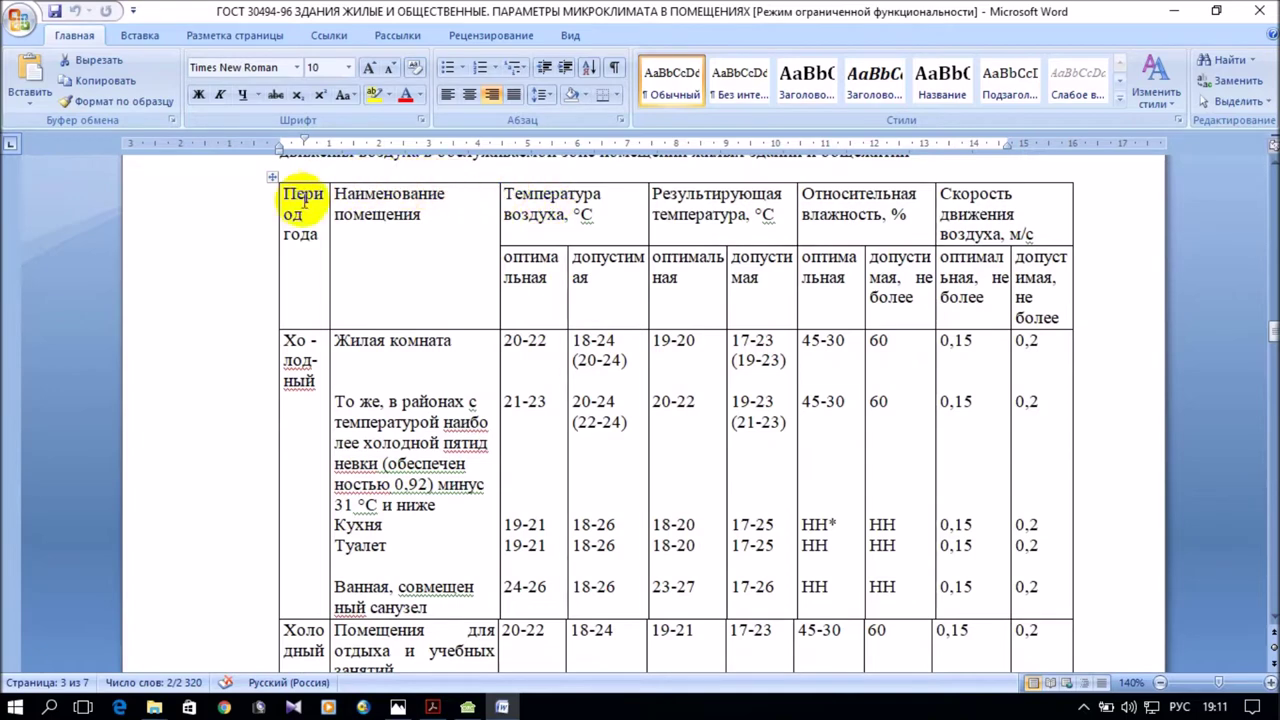
scroll(301, 312, down, 2)
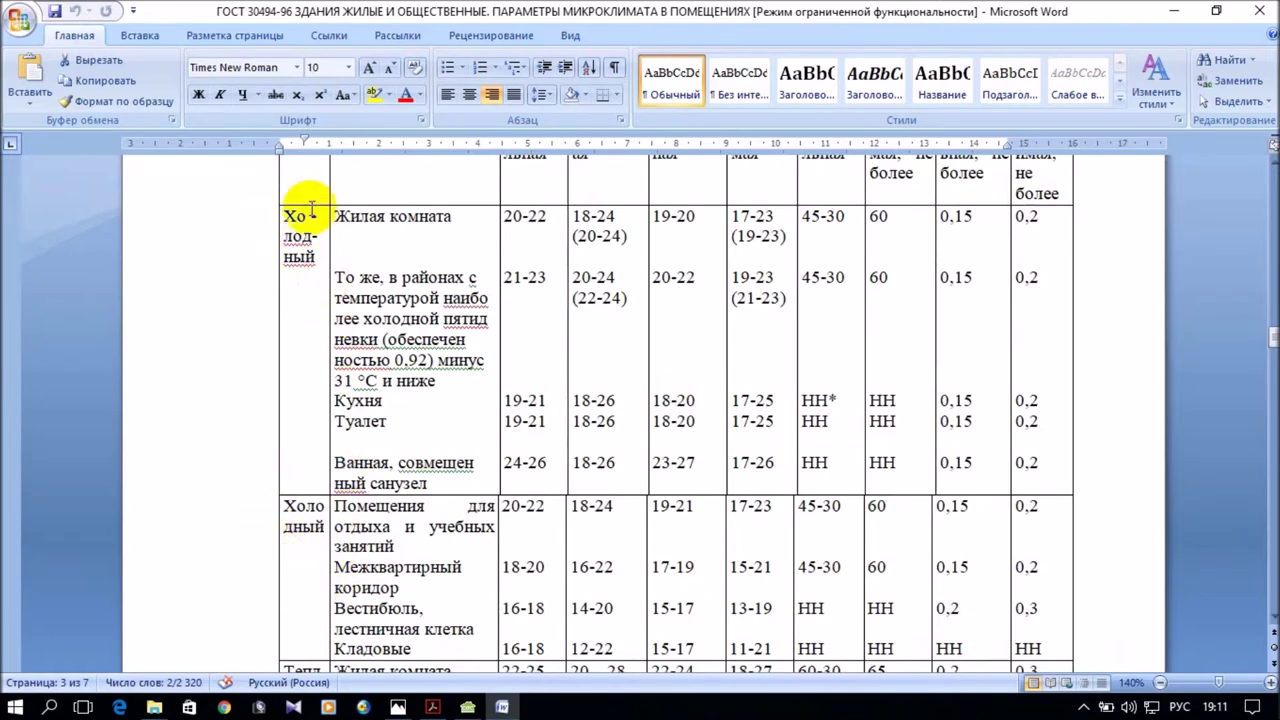
scroll(497, 360, up, 1)
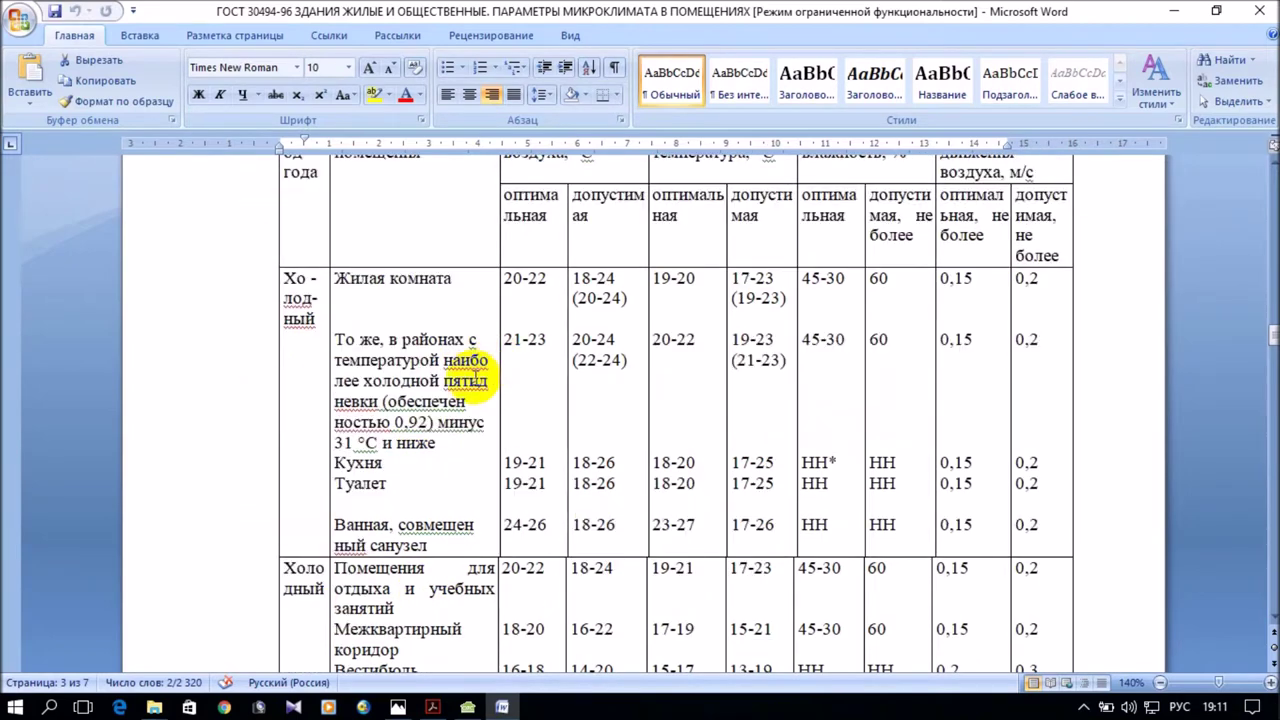
scroll(462, 364, up, 1)
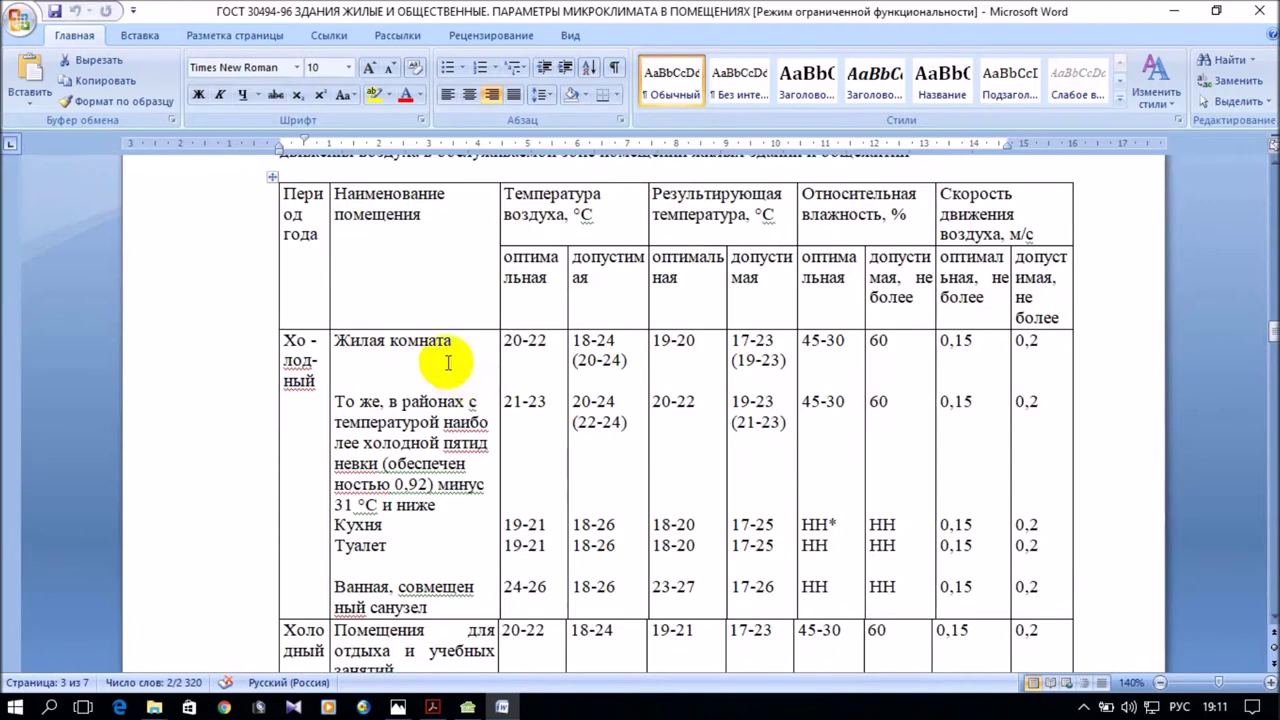